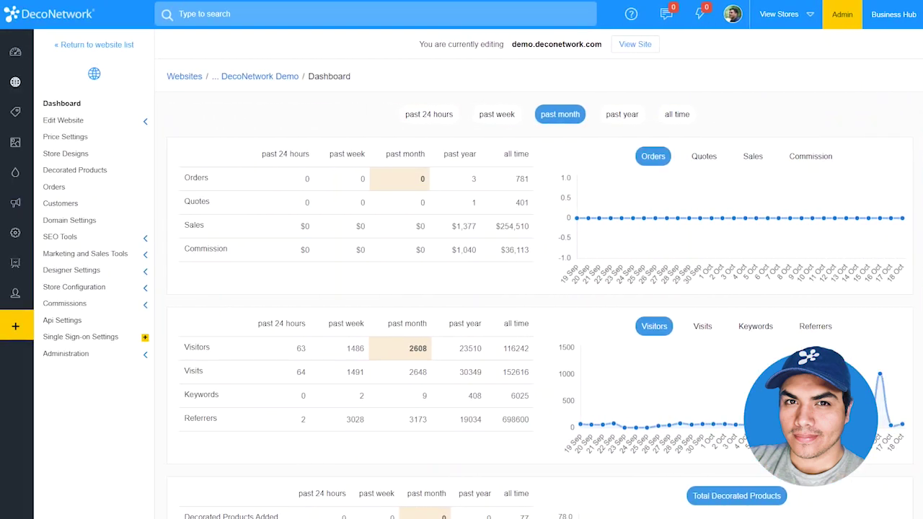
# - Enable Allow Quotes Only in the store's Price Settings and save
pyautogui.click(92, 138)
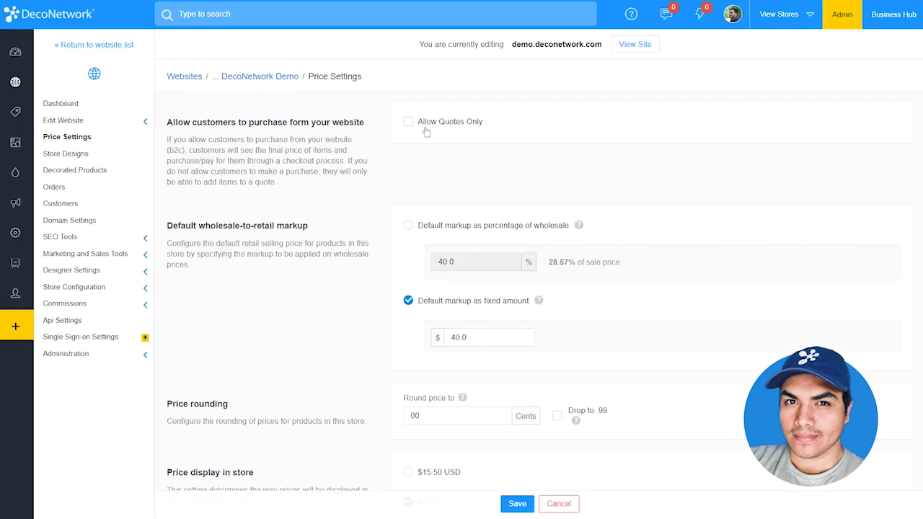
pyautogui.click(426, 129)
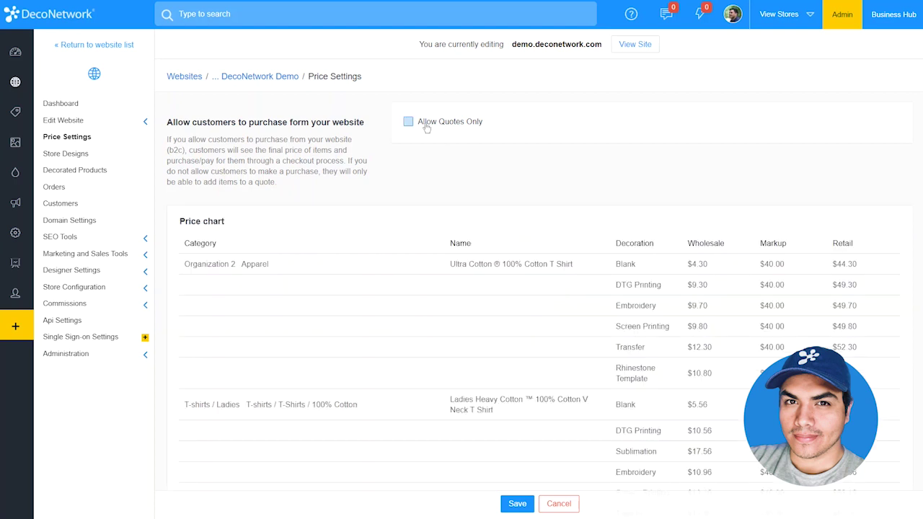
pyautogui.click(521, 504)
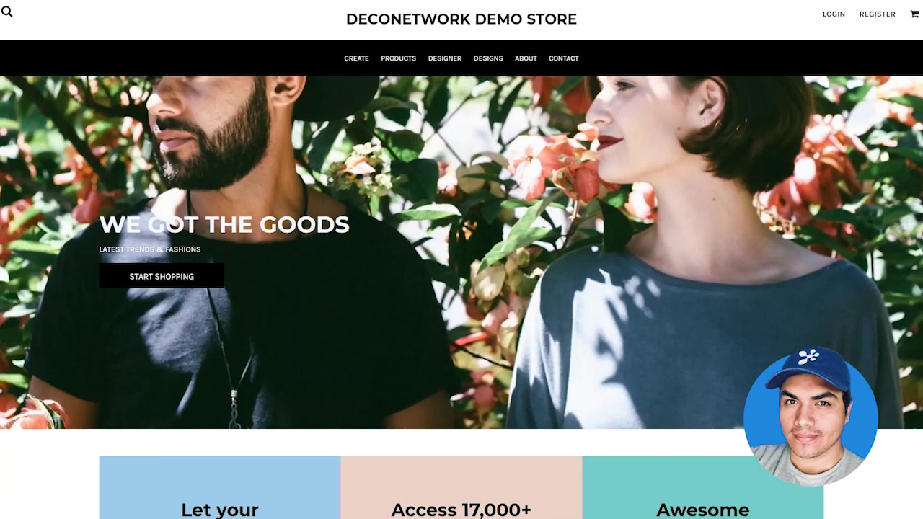
# - Choose the Ultra Cotton T Shirt from the Create listing and start designing it
pyautogui.click(351, 59)
pyautogui.scroll(-4, 381, 183)
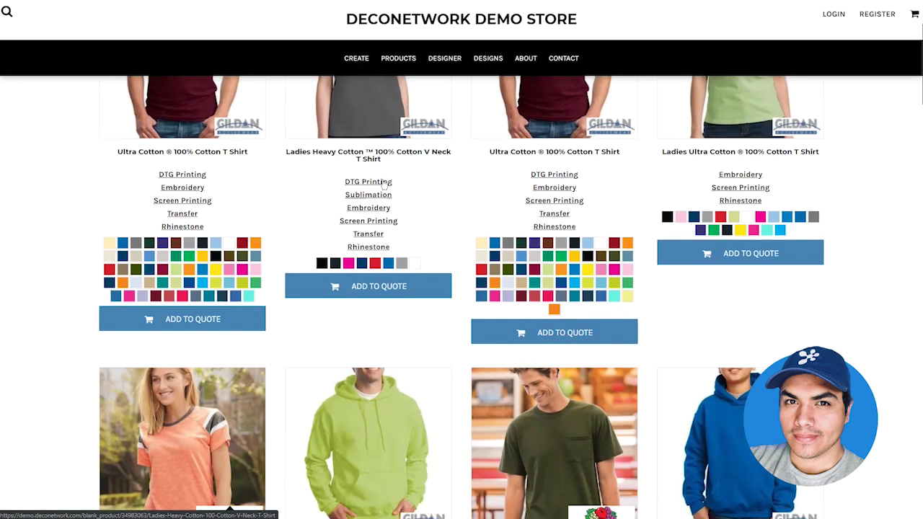
pyautogui.scroll(2, 383, 185)
pyautogui.scroll(3, 384, 184)
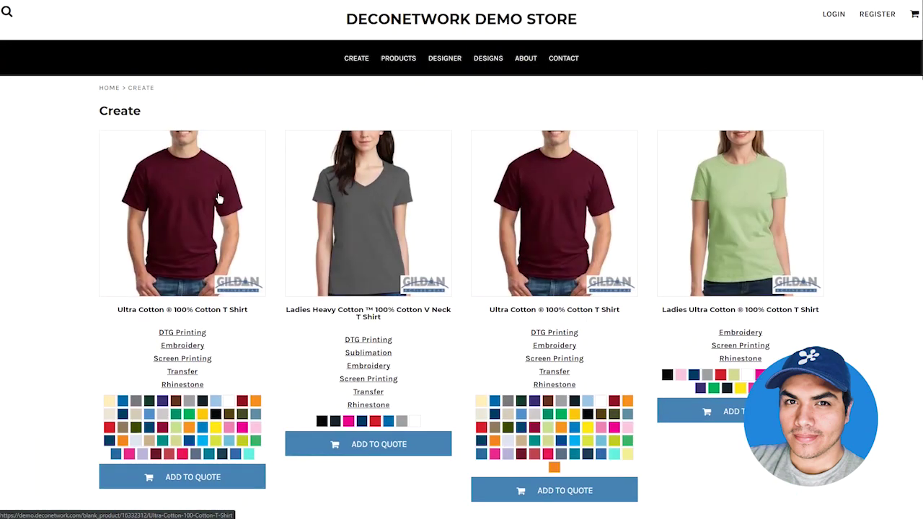
pyautogui.click(196, 240)
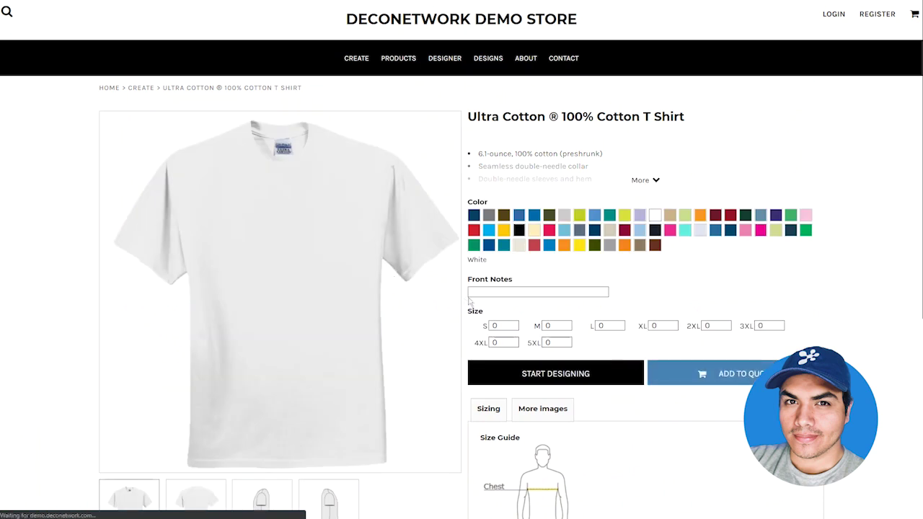
pyautogui.click(491, 374)
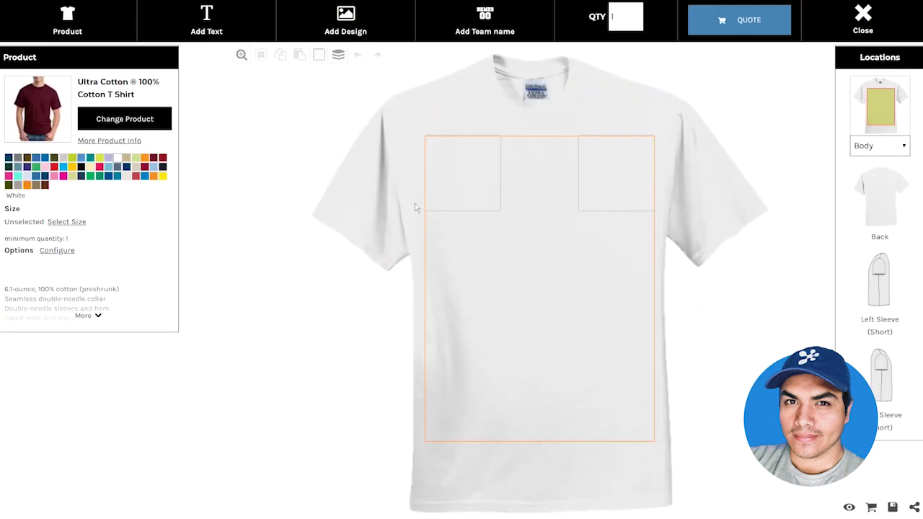
# - Add the Lady Biker rose stock design to the shirt as a DTG printing design
pyautogui.click(369, 26)
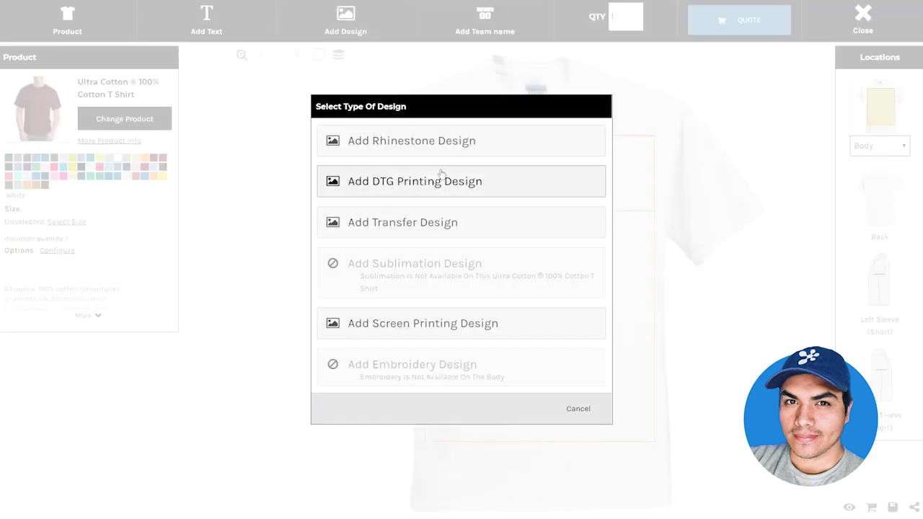
pyautogui.click(418, 187)
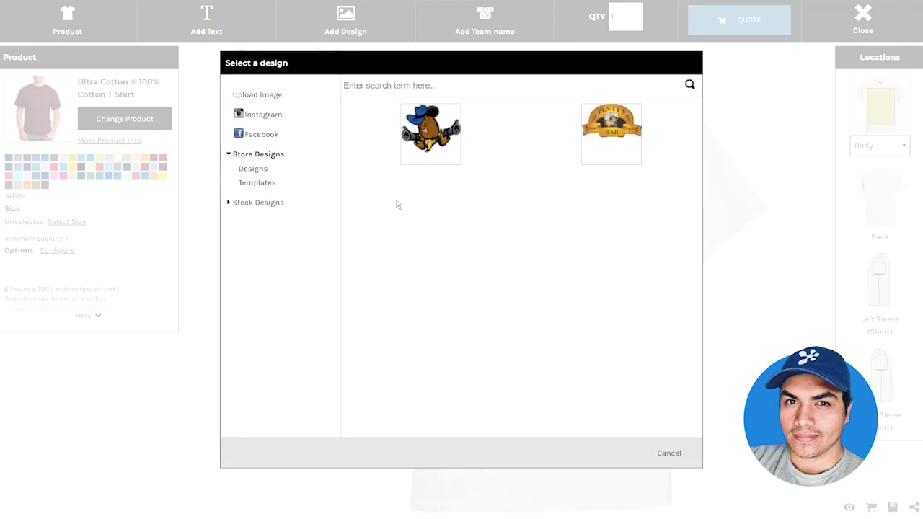
pyautogui.click(270, 204)
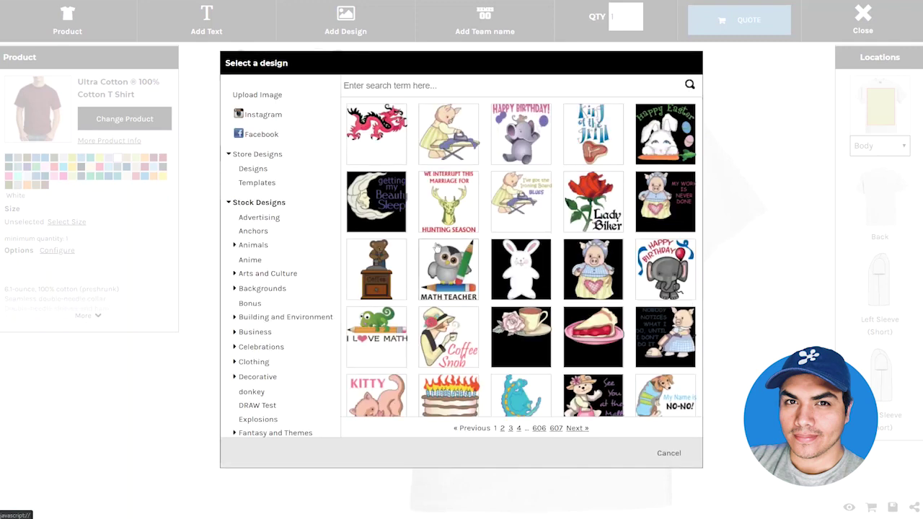
pyautogui.scroll(-1, 437, 247)
pyautogui.click(588, 137)
pyautogui.click(372, 291)
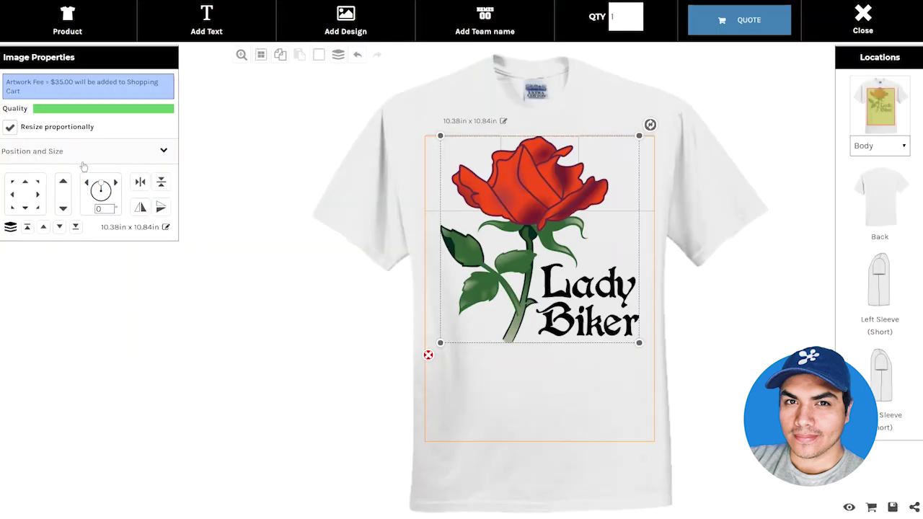
pyautogui.click(247, 166)
# - Set the shirt size quantities to 5 Medium and 10 Large
pyautogui.click(66, 222)
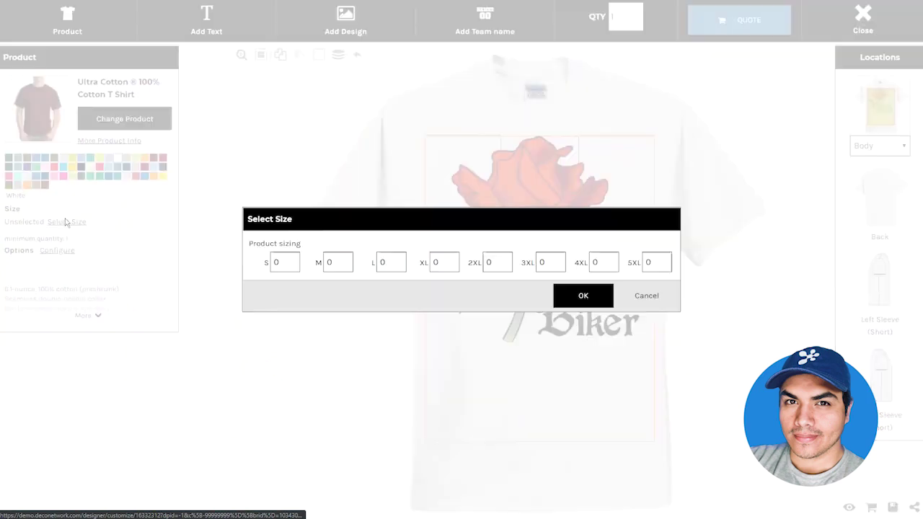
pyautogui.click(330, 261)
pyautogui.write('5')
pyautogui.press('Tab')
pyautogui.write('10')
pyautogui.click(562, 298)
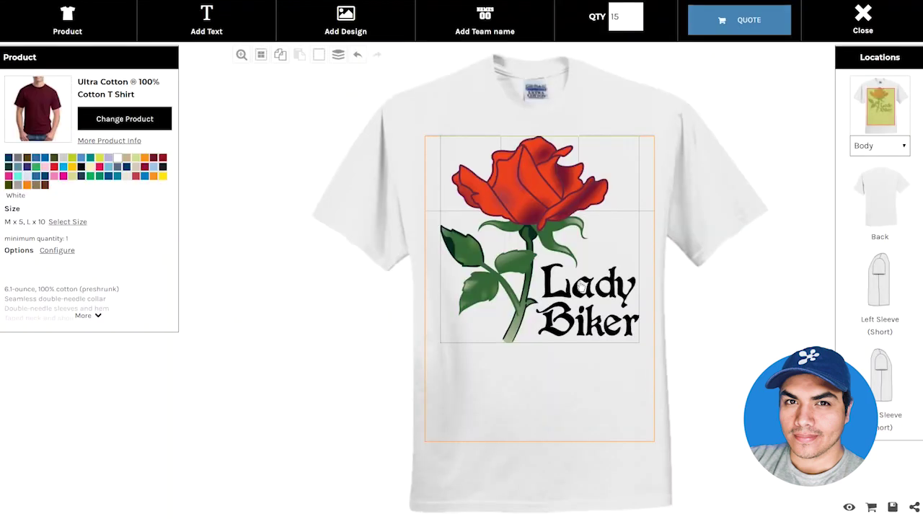
# - Add the designed shirt to the quote, review it and submit the quote request
pyautogui.click(734, 32)
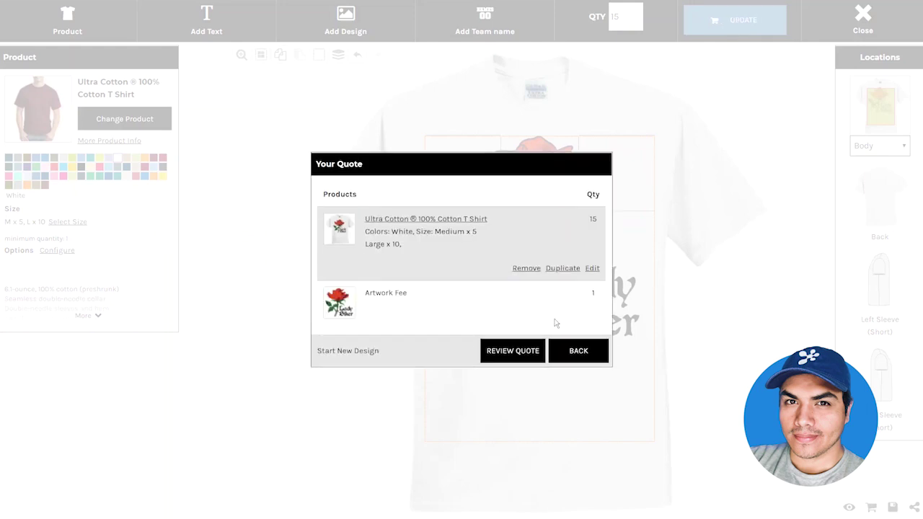
pyautogui.click(512, 351)
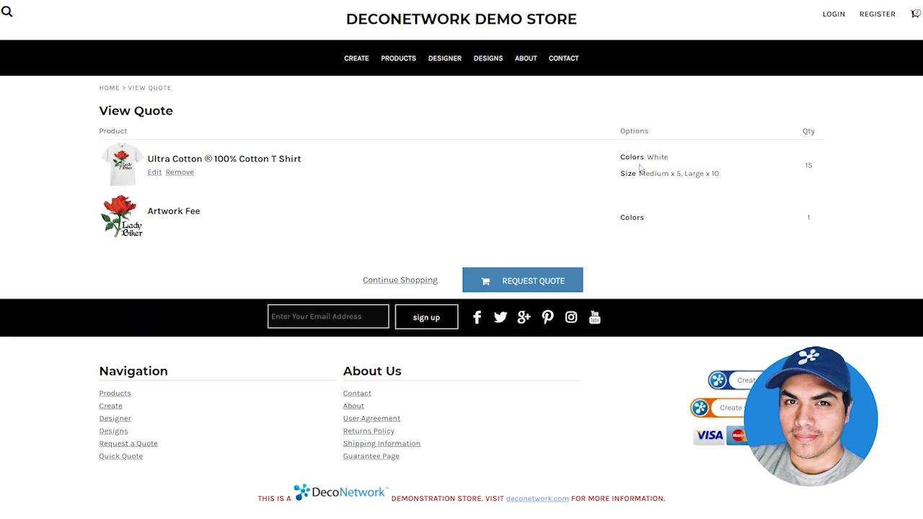
pyautogui.click(555, 287)
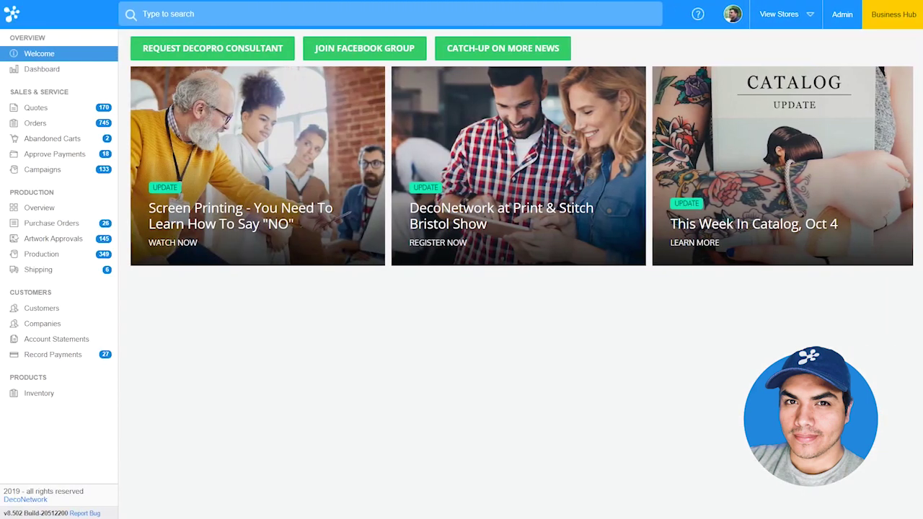
# - Open the most recent quote from the Quotes list and switch it to edit mode
pyautogui.click(37, 108)
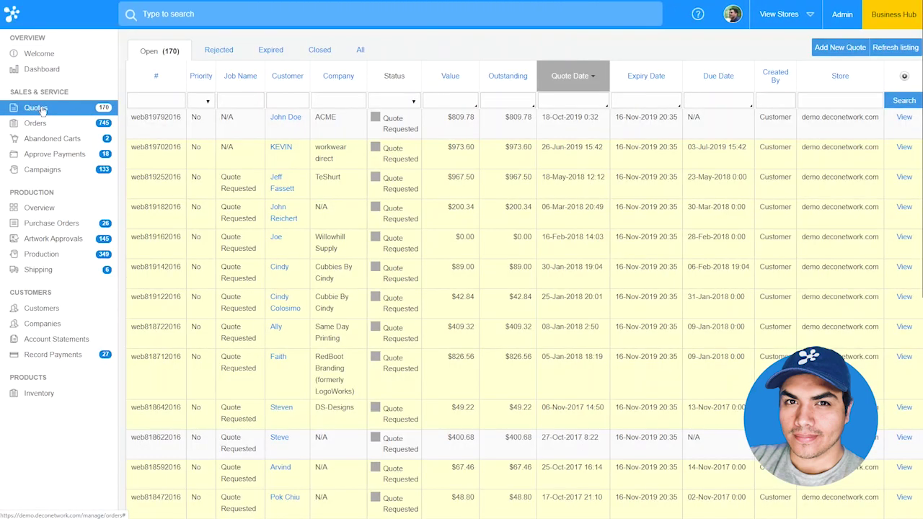
pyautogui.click(422, 132)
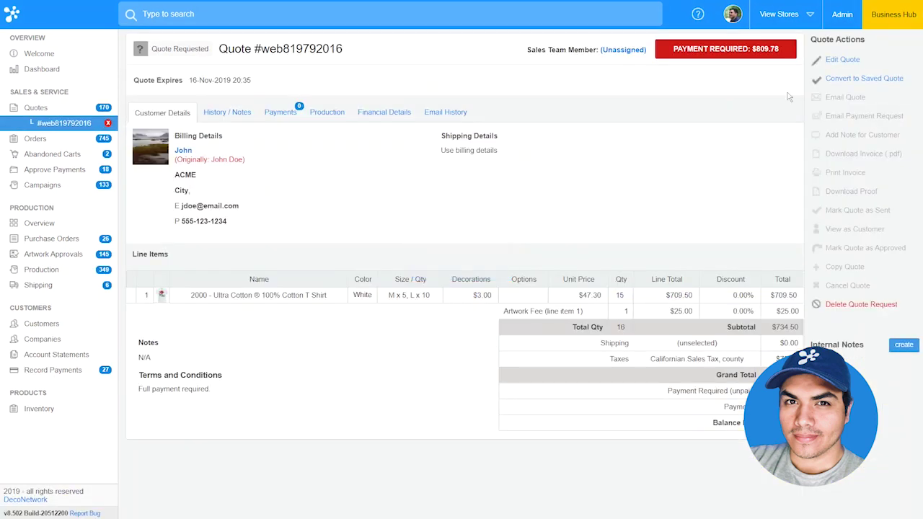
pyautogui.click(838, 61)
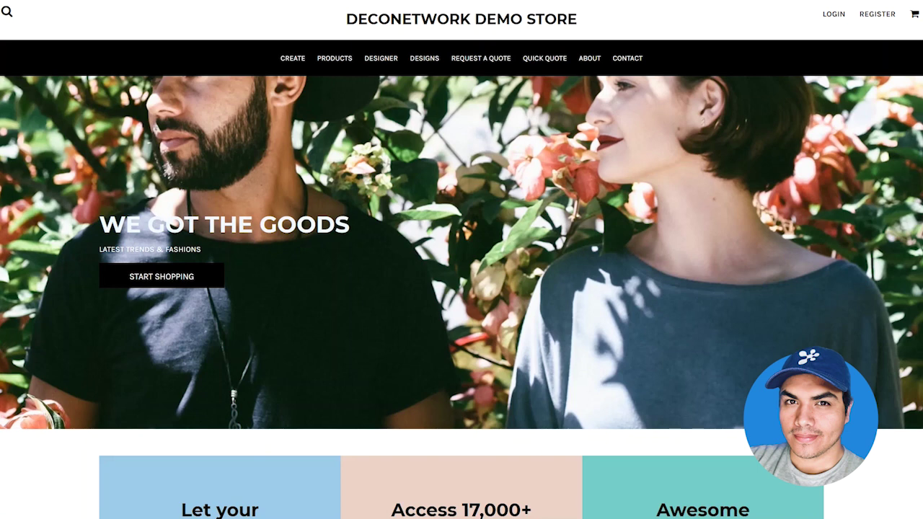
# - Open the store's Create product listing
pyautogui.click(292, 64)
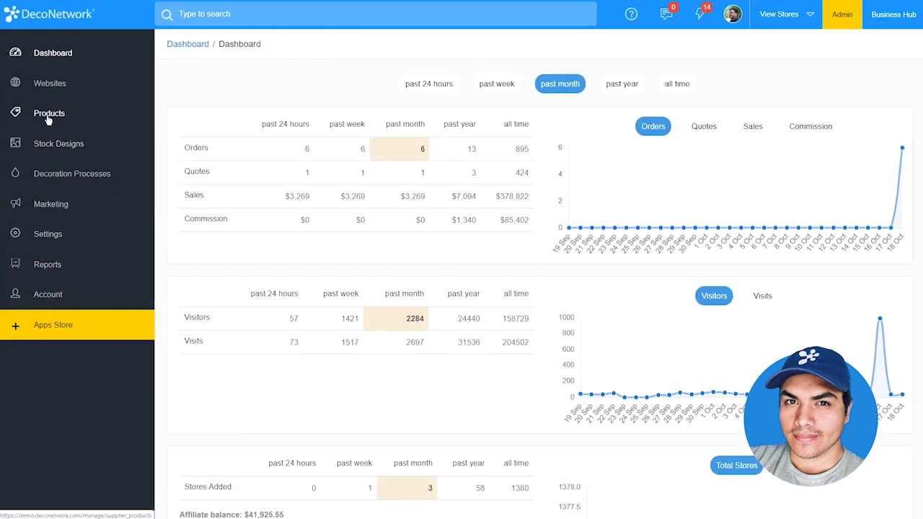
# - In Blank Product Display, show both decoration and blank pricing and lock the price type for stores
pyautogui.click(49, 115)
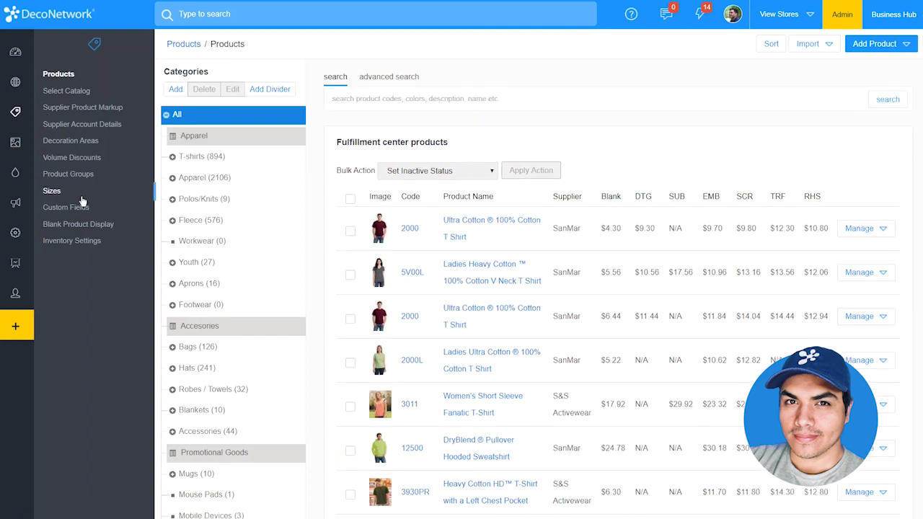
pyautogui.click(89, 225)
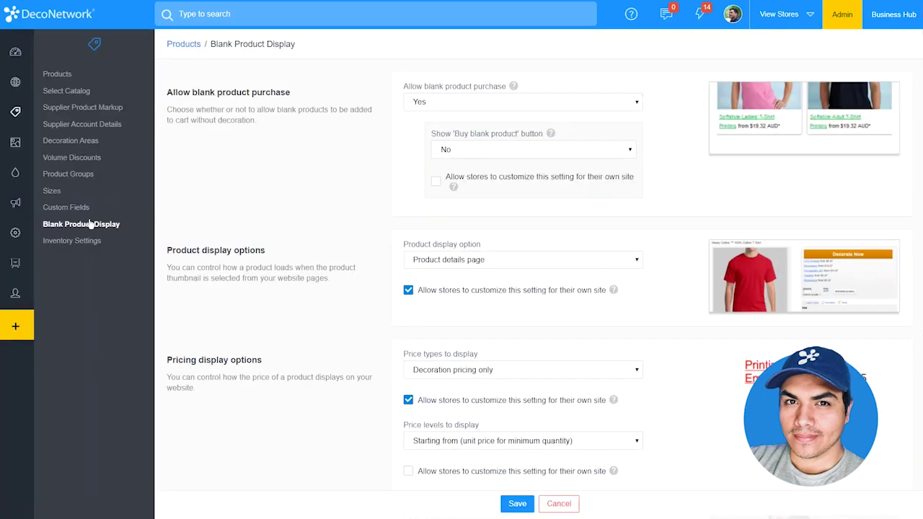
pyautogui.scroll(-2, 333, 260)
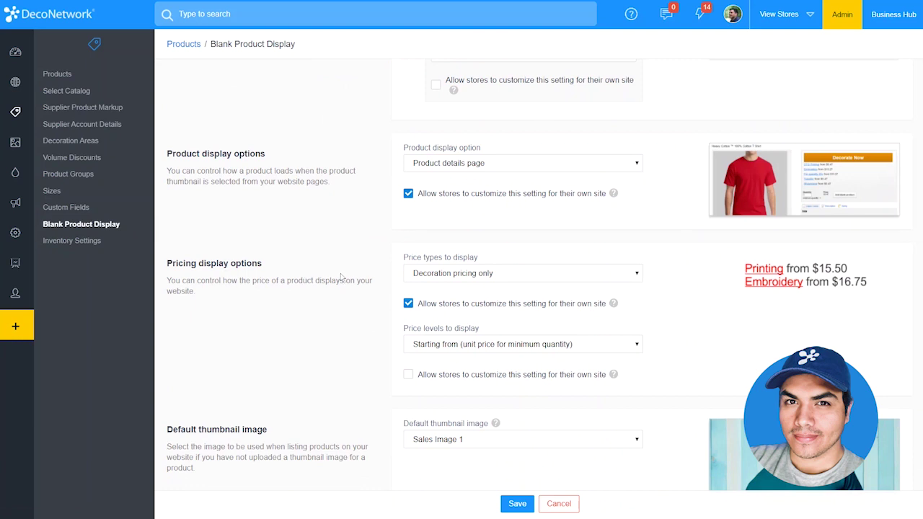
pyautogui.scroll(-1, 350, 291)
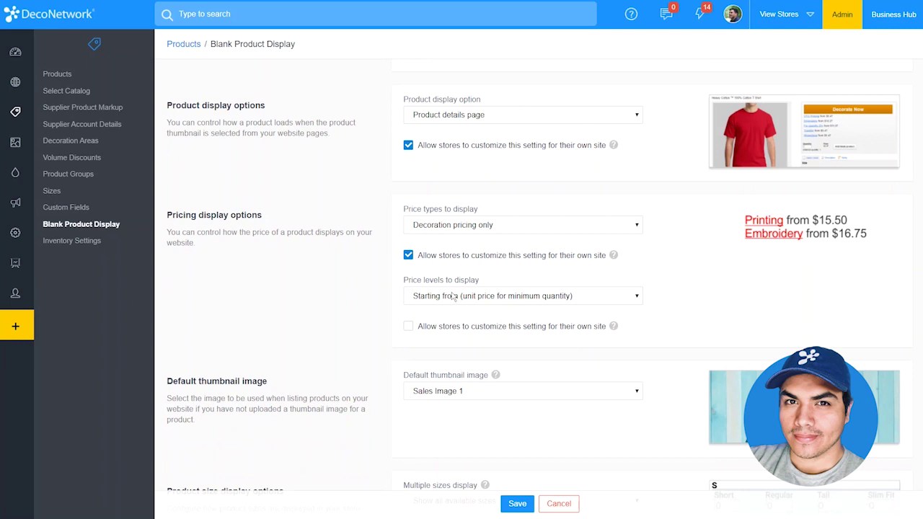
pyautogui.click(448, 228)
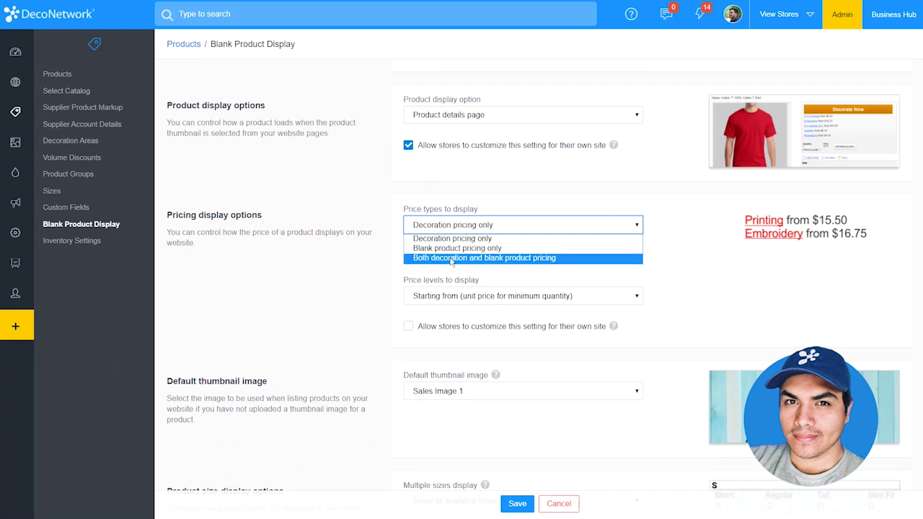
pyautogui.click(452, 258)
pyautogui.click(451, 261)
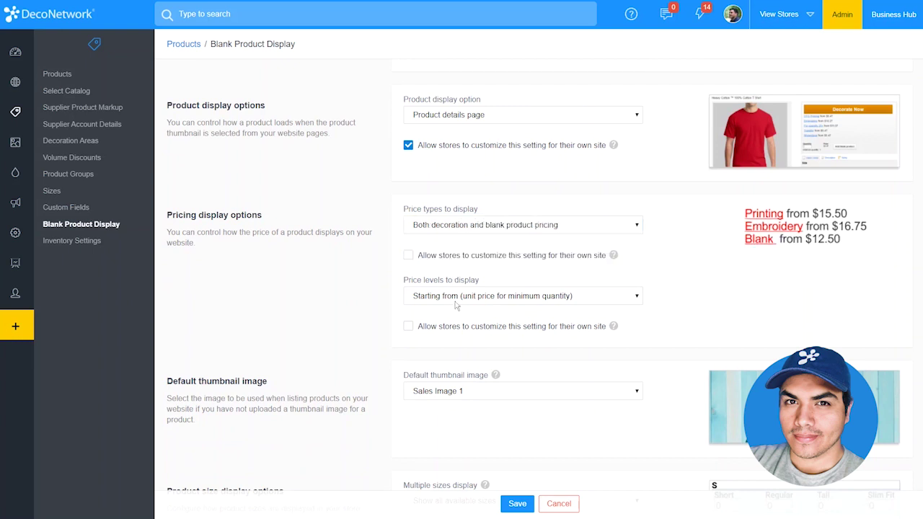
# - Set price levels to display to 'As low as' and save the blank product display settings
pyautogui.click(457, 302)
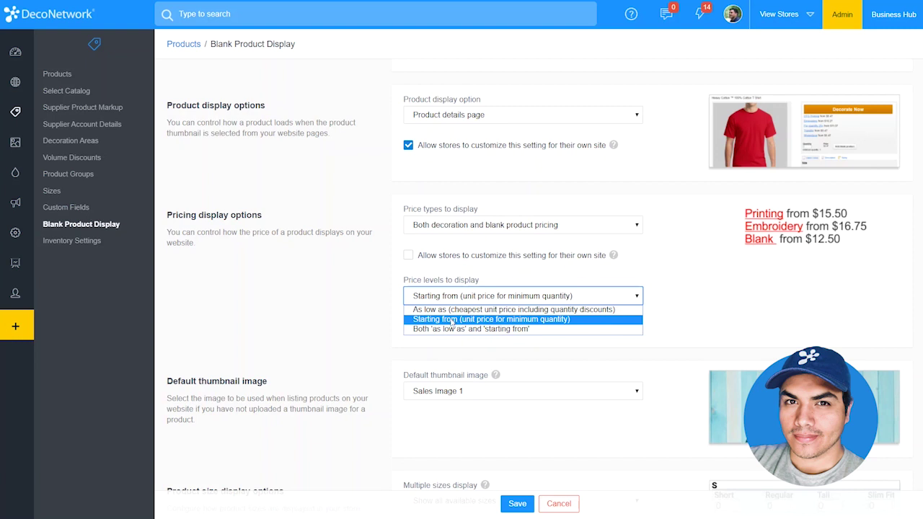
pyautogui.press('Up')
pyautogui.click(448, 310)
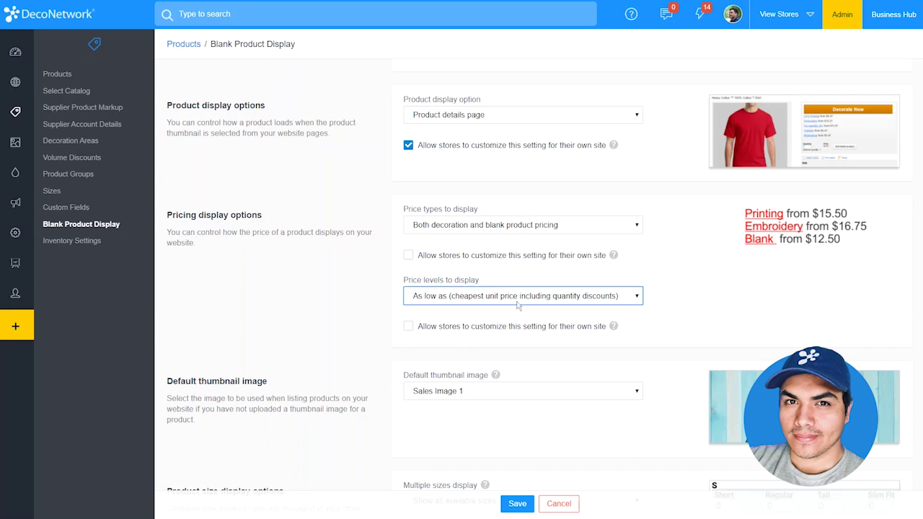
pyautogui.click(517, 504)
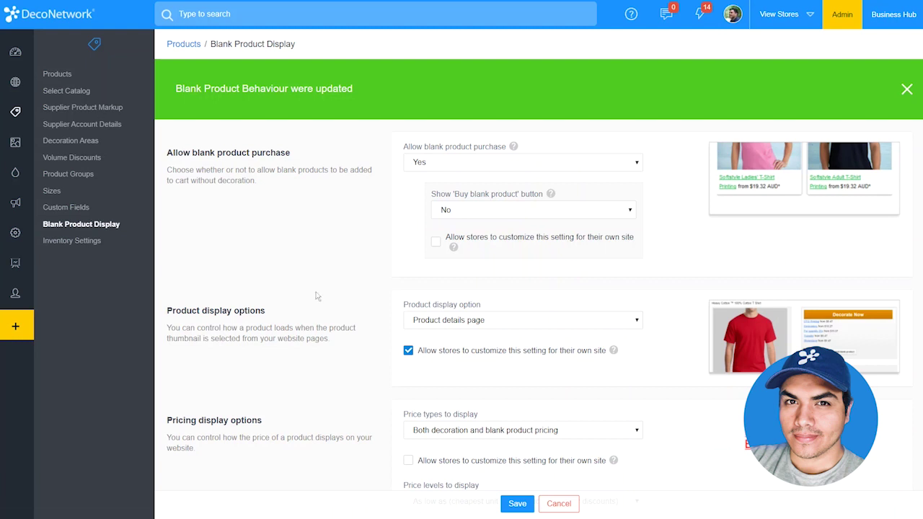
# - Review the Decoration Pricing settings and the product Volume Discounts settings
pyautogui.click(15, 175)
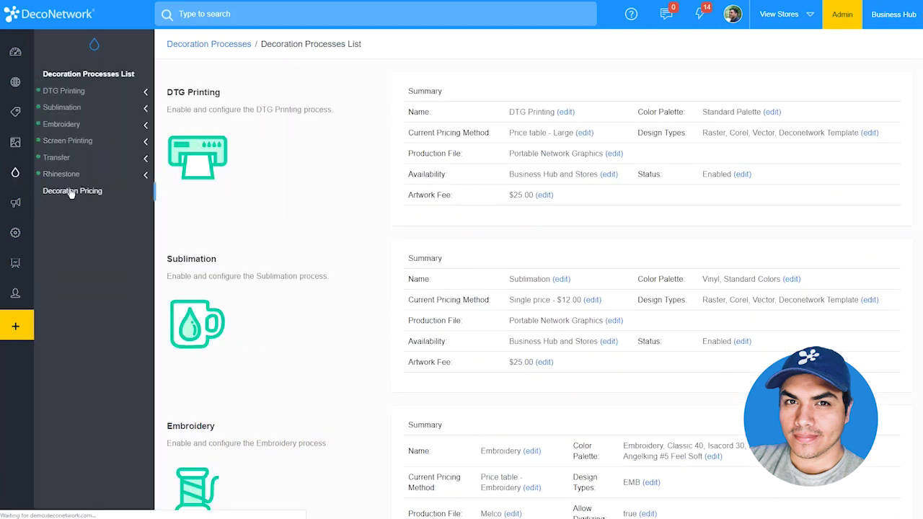
pyautogui.click(72, 192)
pyautogui.click(19, 123)
pyautogui.click(92, 157)
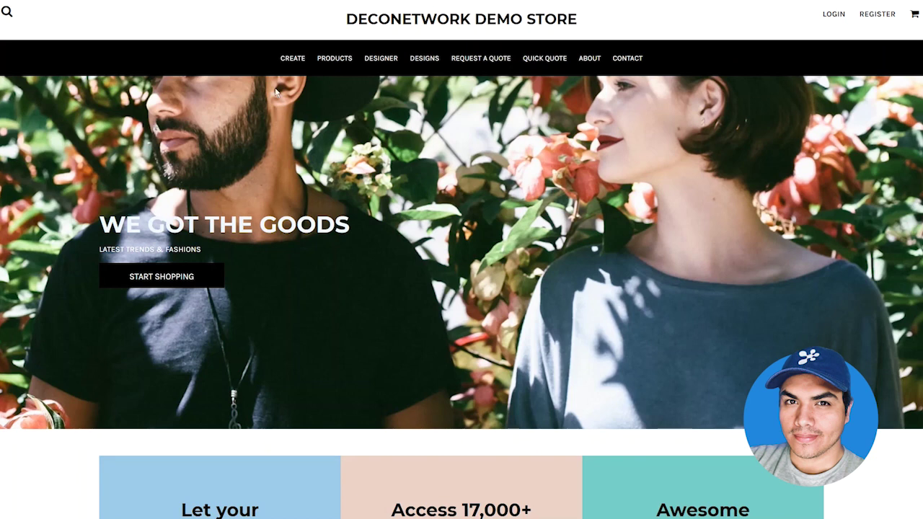
# - Inspect the 'as low as' price wording on products in the store's Create listing
pyautogui.click(283, 62)
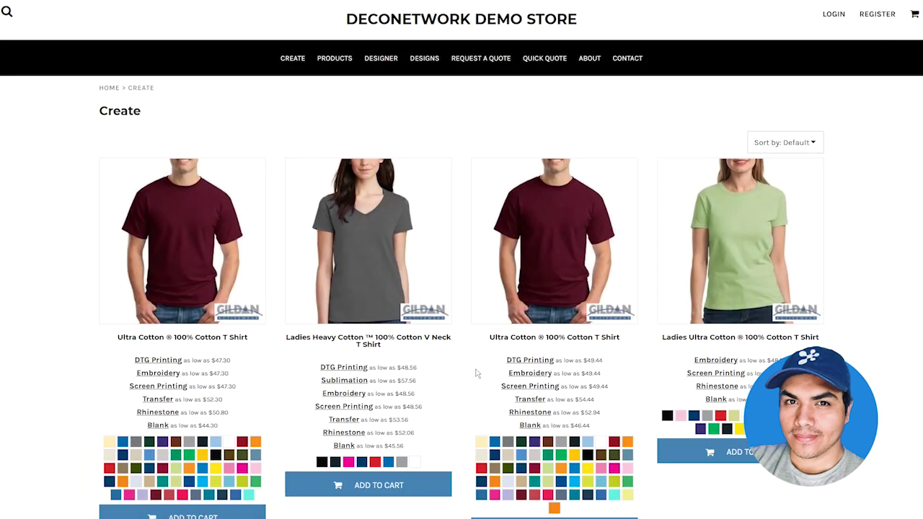
pyautogui.moveTo(370, 368); pyautogui.dragTo(396, 368)
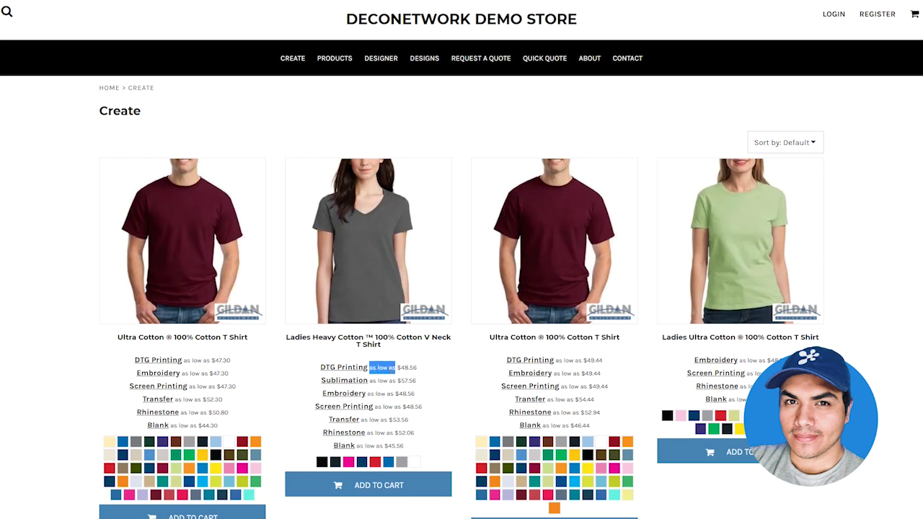
pyautogui.click(455, 384)
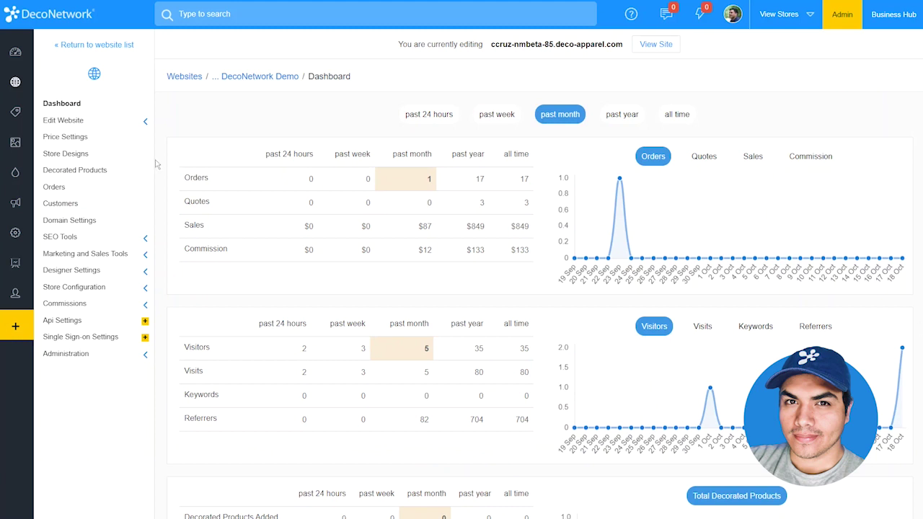
# - Open the store's Create page in the website page editor
pyautogui.click(124, 122)
pyautogui.click(114, 139)
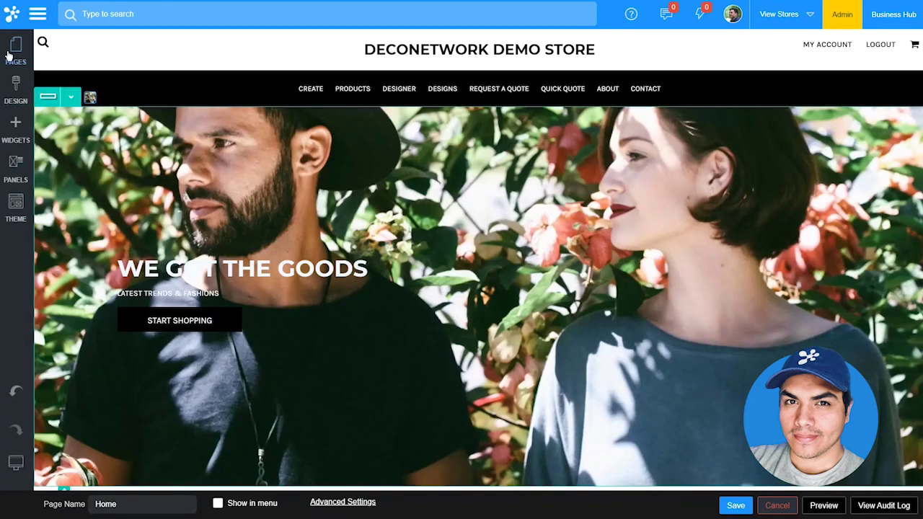
pyautogui.click(15, 54)
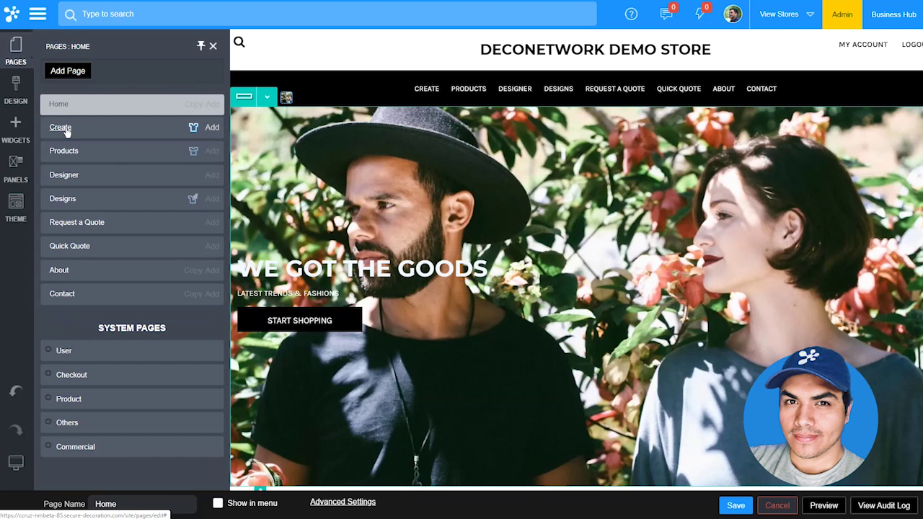
pyautogui.click(61, 127)
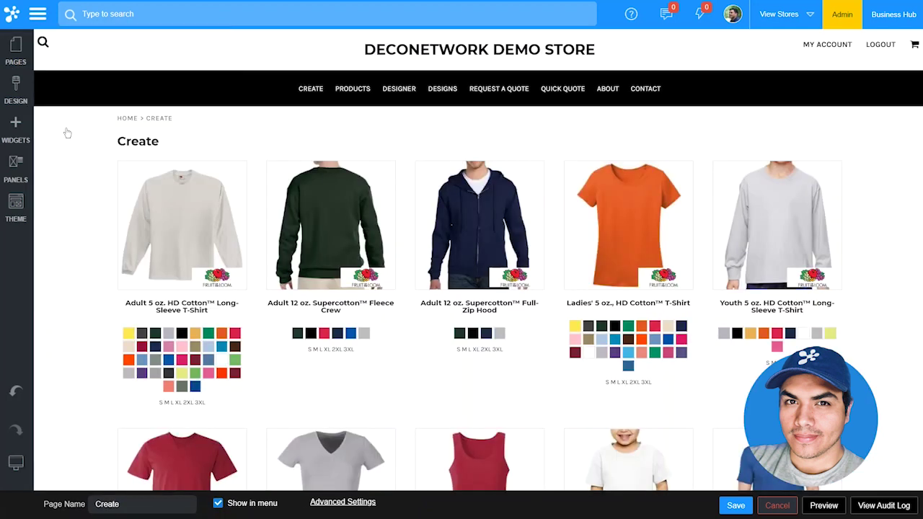
# - Set the product row's Add Fixed Width Column option to Yes and apply it
pyautogui.click(70, 126)
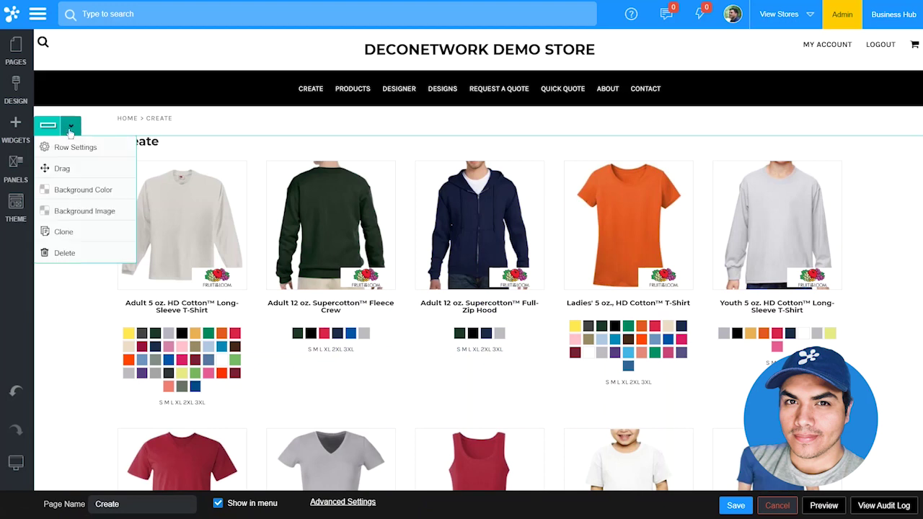
pyautogui.click(72, 146)
pyautogui.click(76, 120)
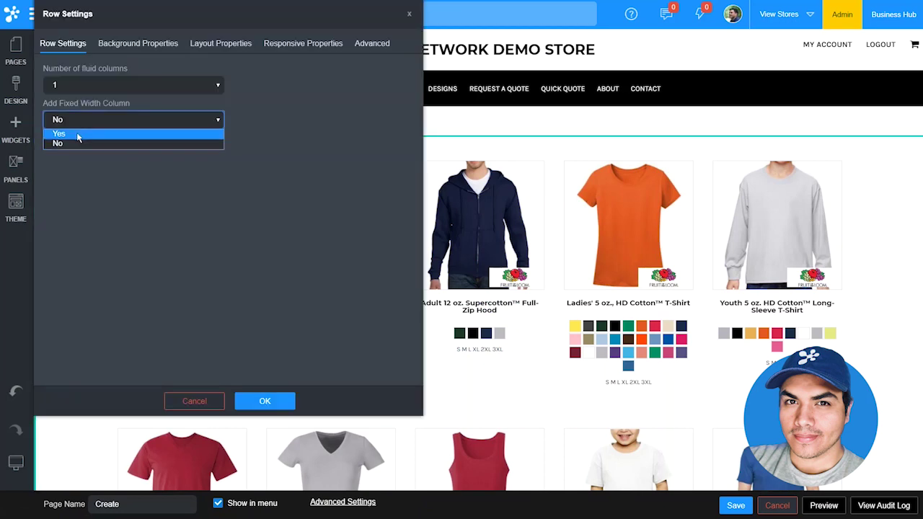
pyautogui.click(83, 132)
pyautogui.click(291, 401)
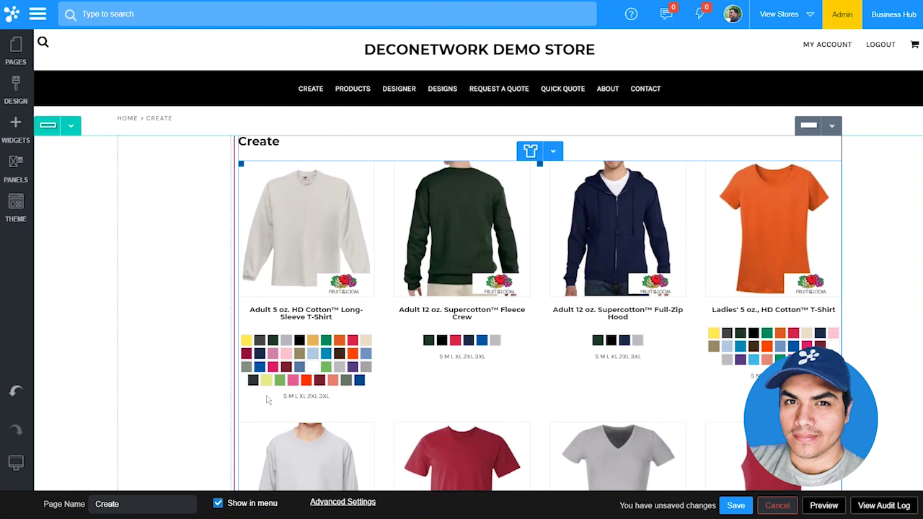
# - Drag a Blank Product Filter widget into the row's new left column
pyautogui.click(27, 142)
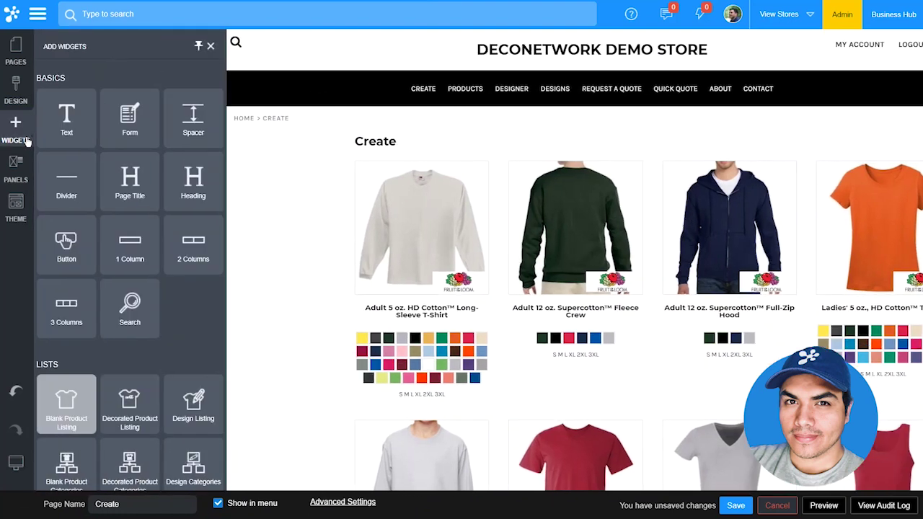
pyautogui.scroll(-1, 69, 317)
pyautogui.moveTo(66, 467); pyautogui.dragTo(204, 377)
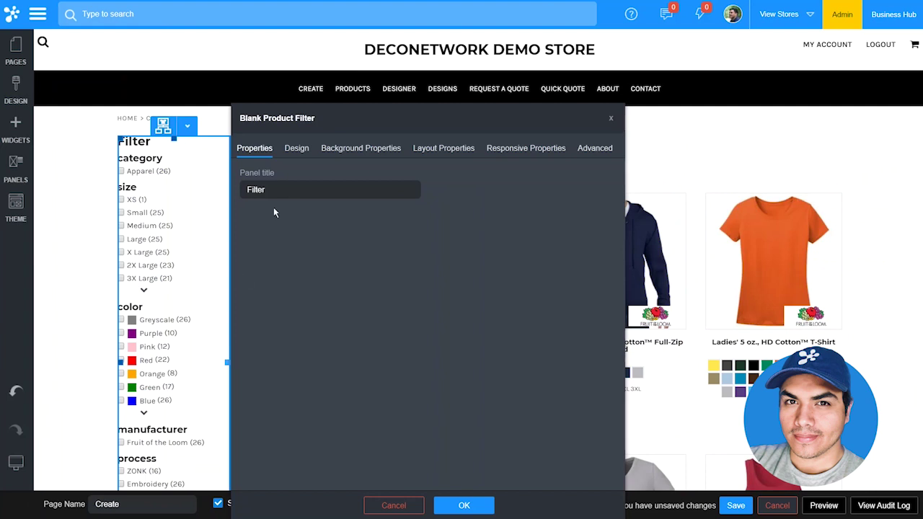
# - Retitle the filter's manufacturer section to 'brand' in its Design settings and confirm
pyautogui.click(297, 149)
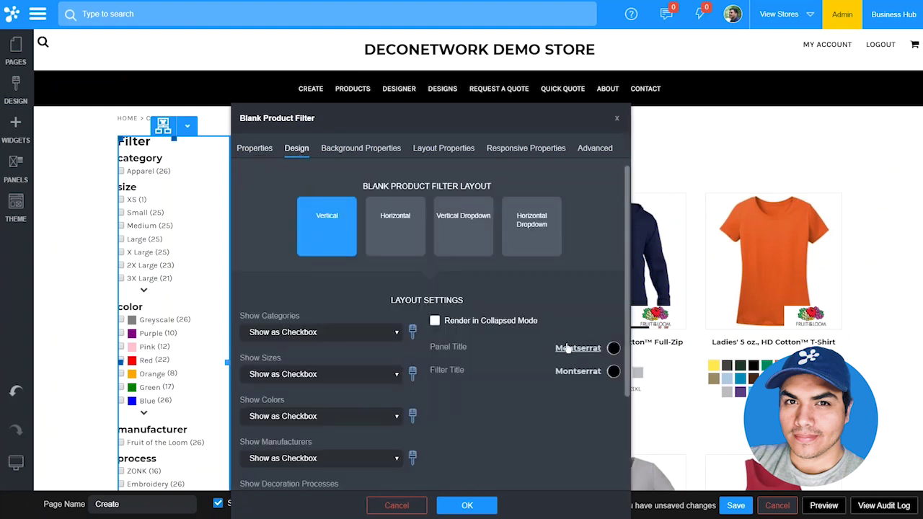
pyautogui.scroll(-1, 561, 359)
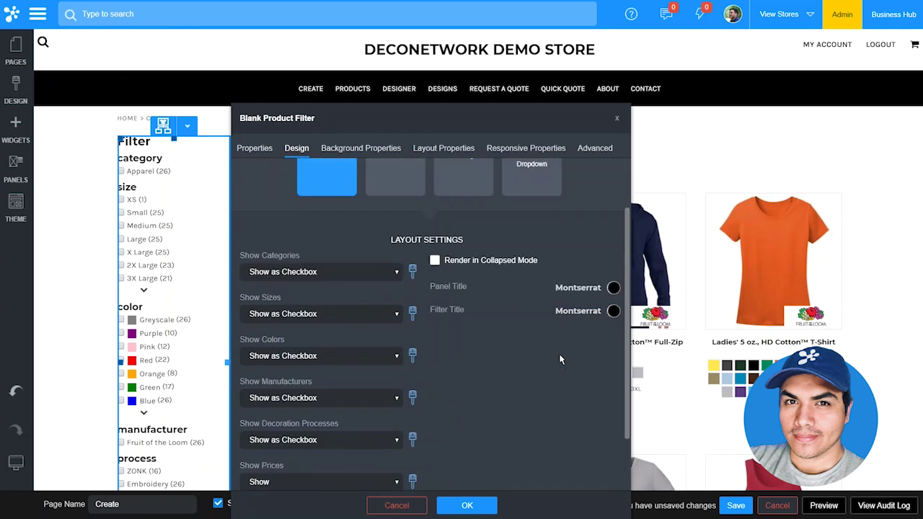
pyautogui.click(412, 397)
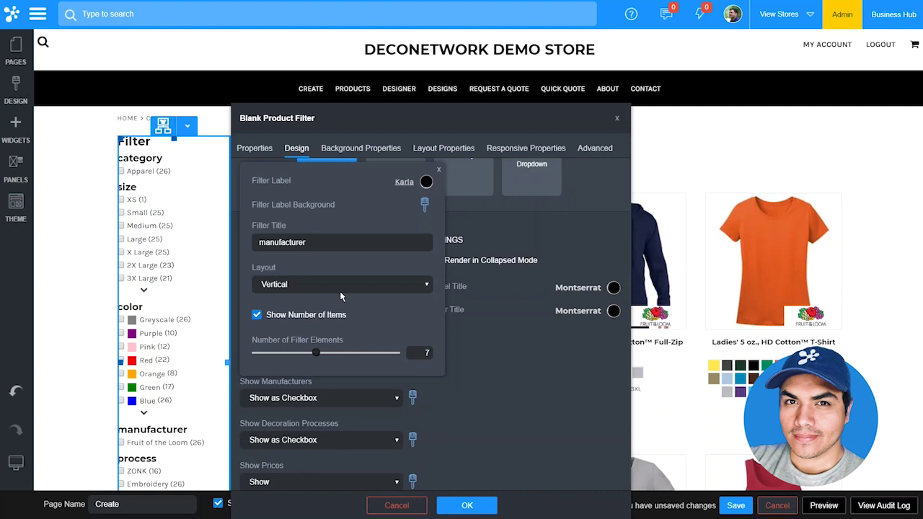
pyautogui.doubleClick(331, 241)
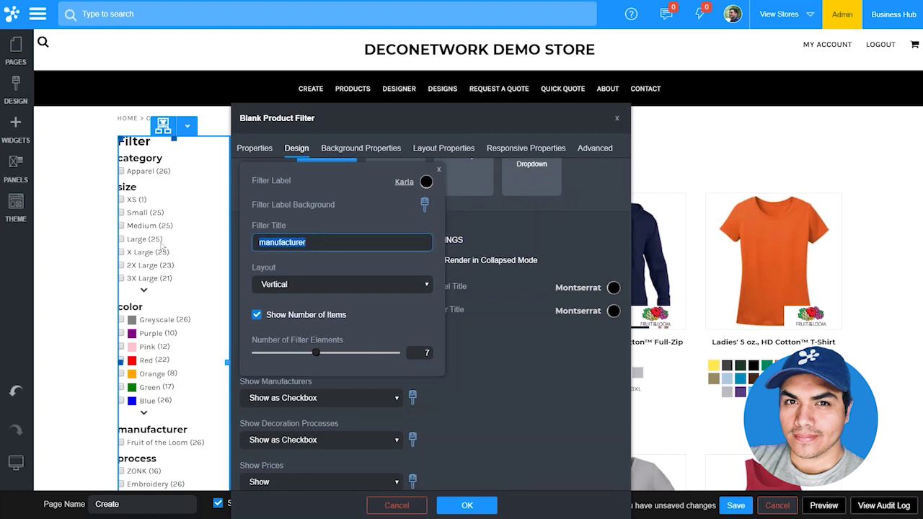
pyautogui.write('brand')
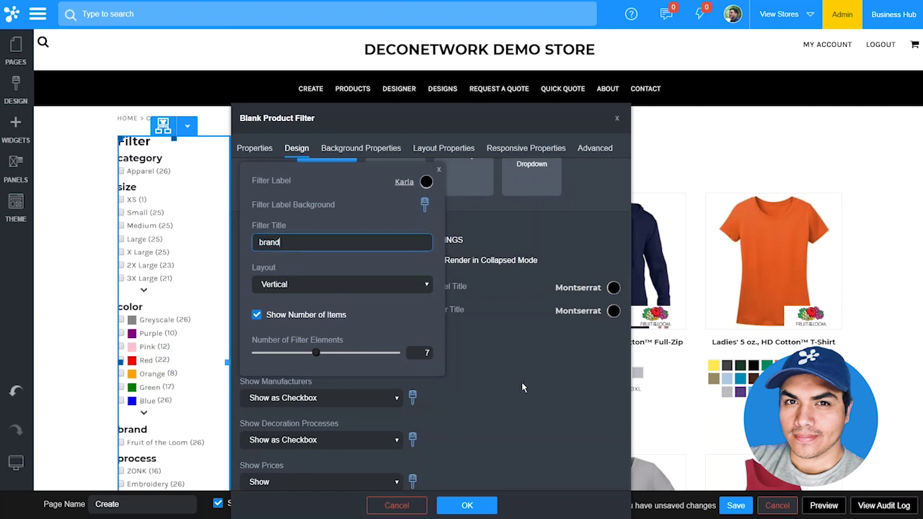
pyautogui.click(522, 387)
pyautogui.click(466, 505)
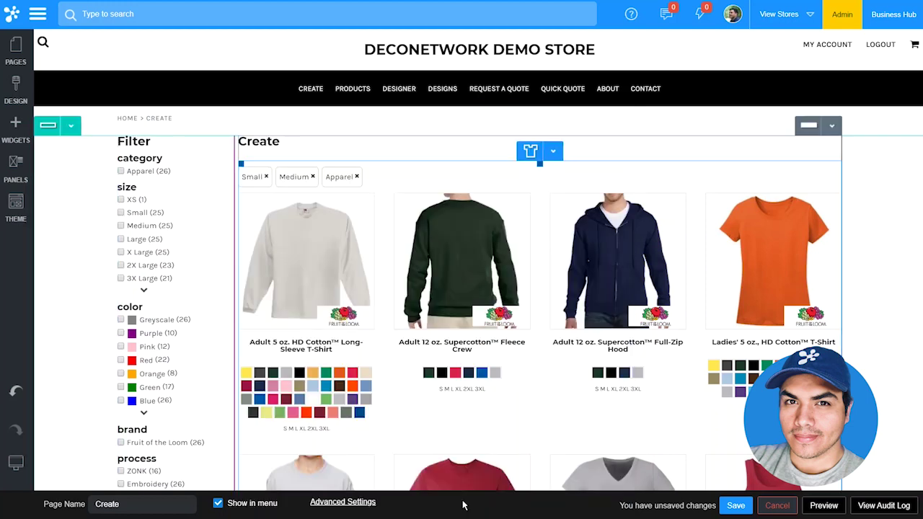
# - Save the edited Create page and publish the website to the live store
pyautogui.click(742, 508)
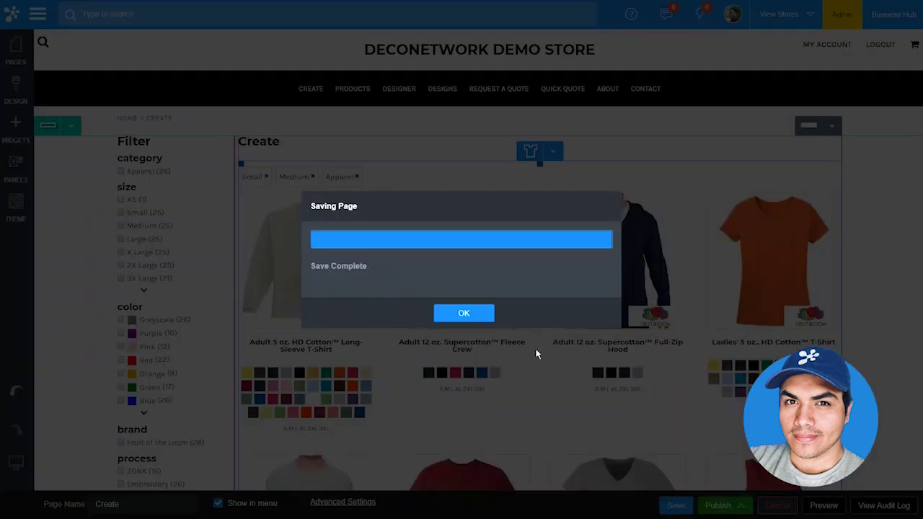
pyautogui.click(472, 317)
pyautogui.click(718, 506)
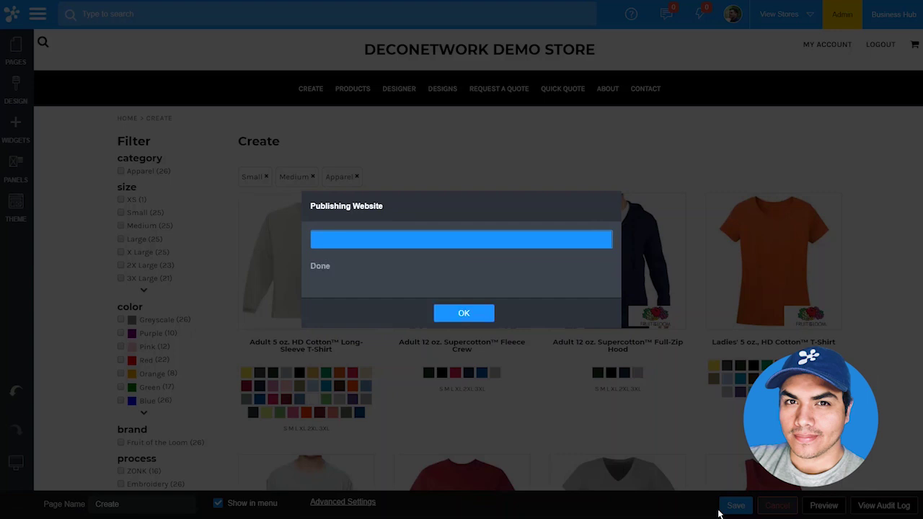
pyautogui.click(492, 317)
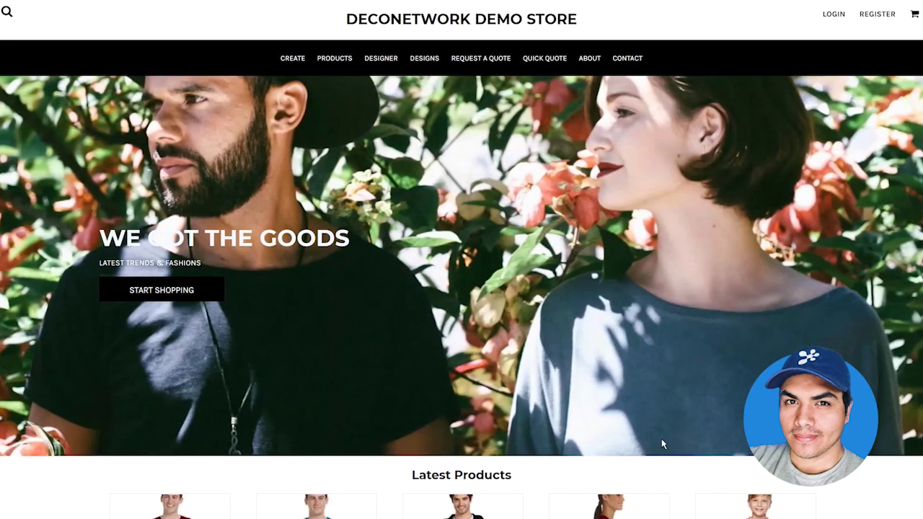
# - Filter the store's Create products to Medium, Red, Screen Printing and keyword 'Cotton'
pyautogui.click(292, 59)
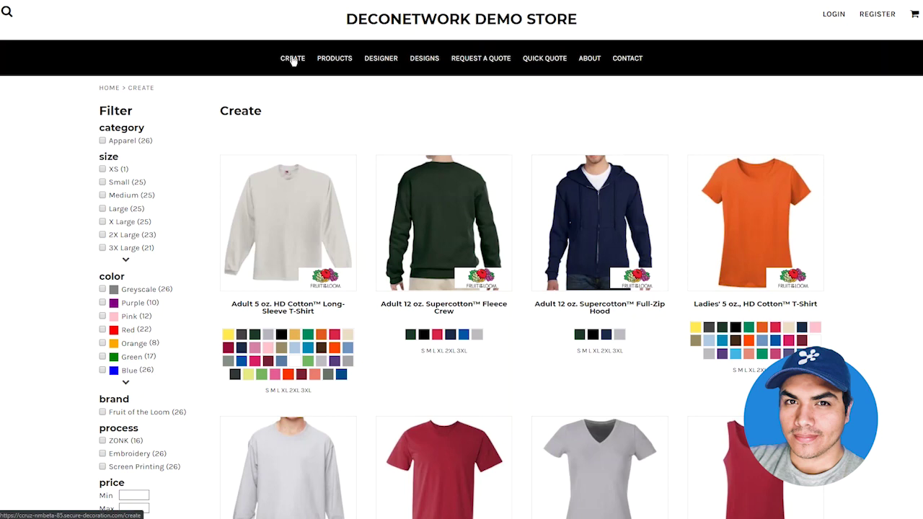
pyautogui.click(124, 196)
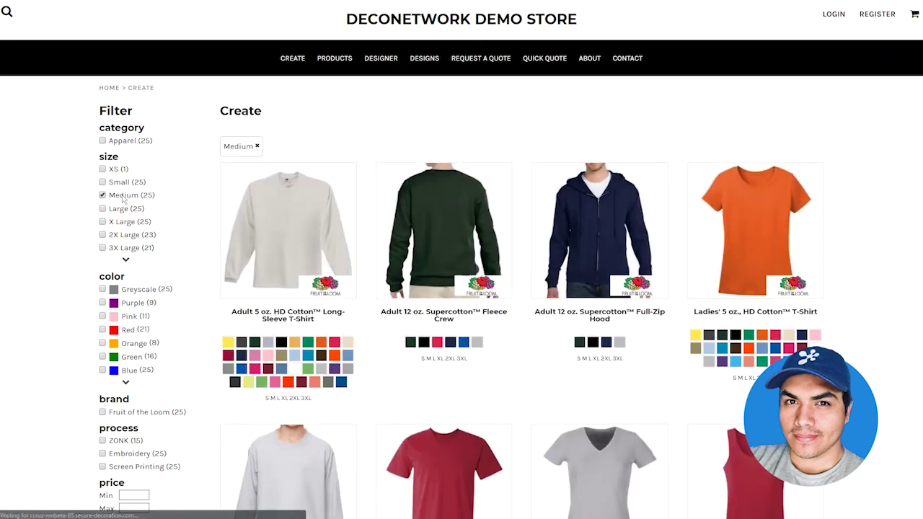
pyautogui.click(102, 330)
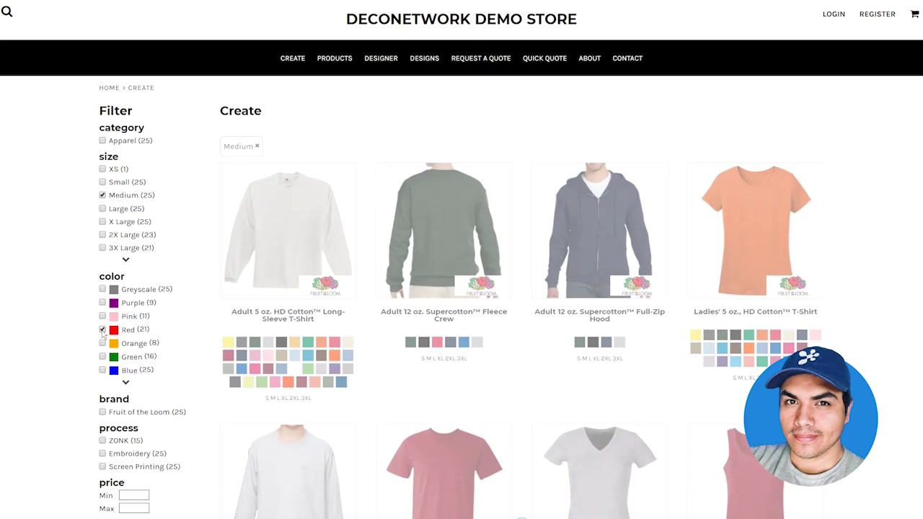
pyautogui.click(102, 414)
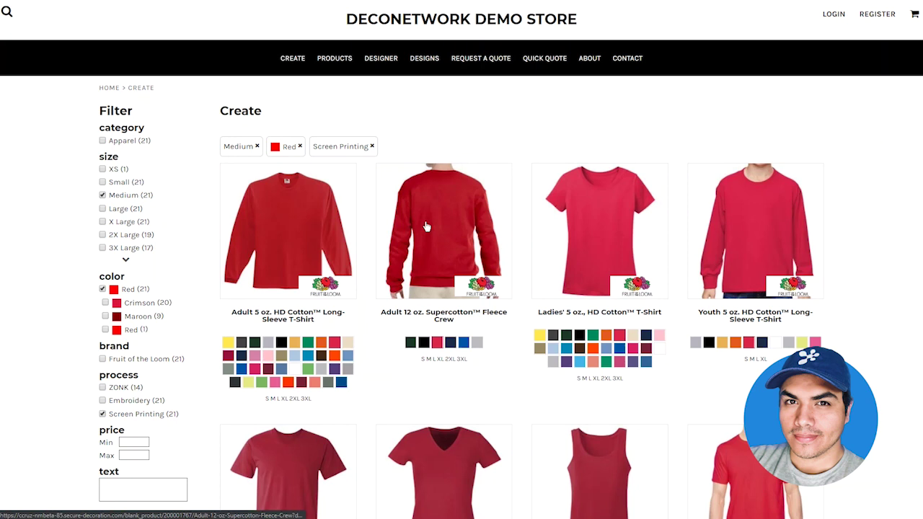
pyautogui.click(158, 482)
pyautogui.write('Cotton')
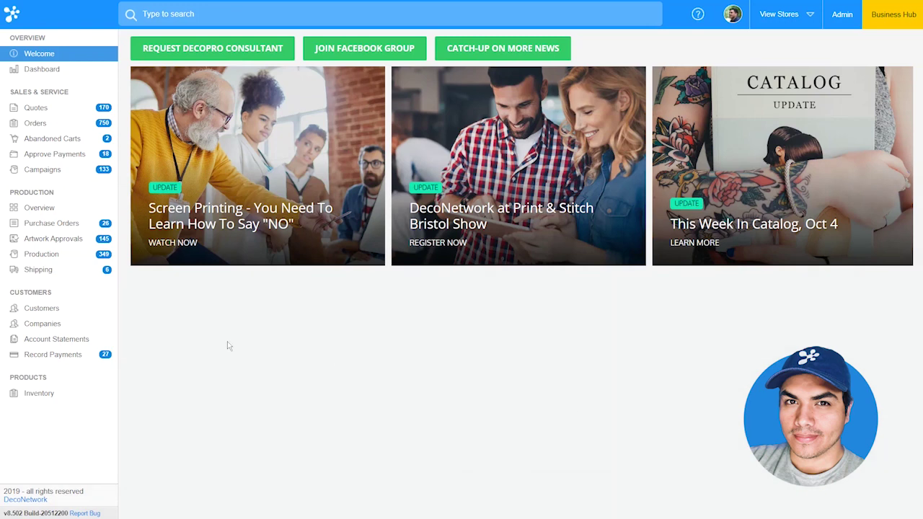
# - Look over the RE/MAX company record and the orders list, then begin a new order
pyautogui.click(57, 329)
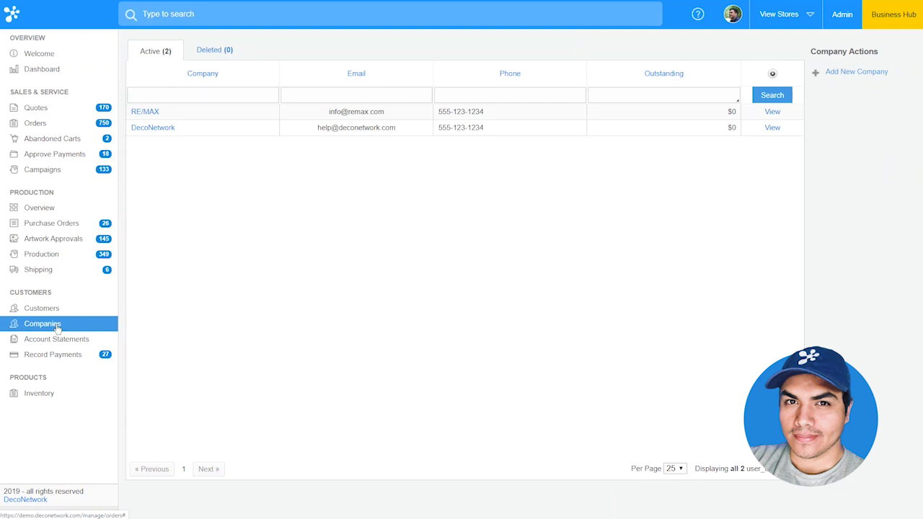
pyautogui.click(855, 72)
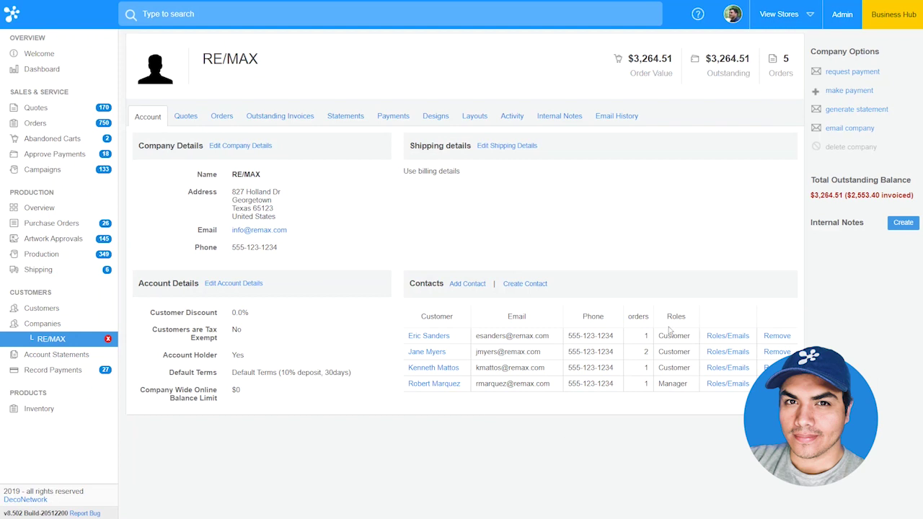
pyautogui.click(71, 122)
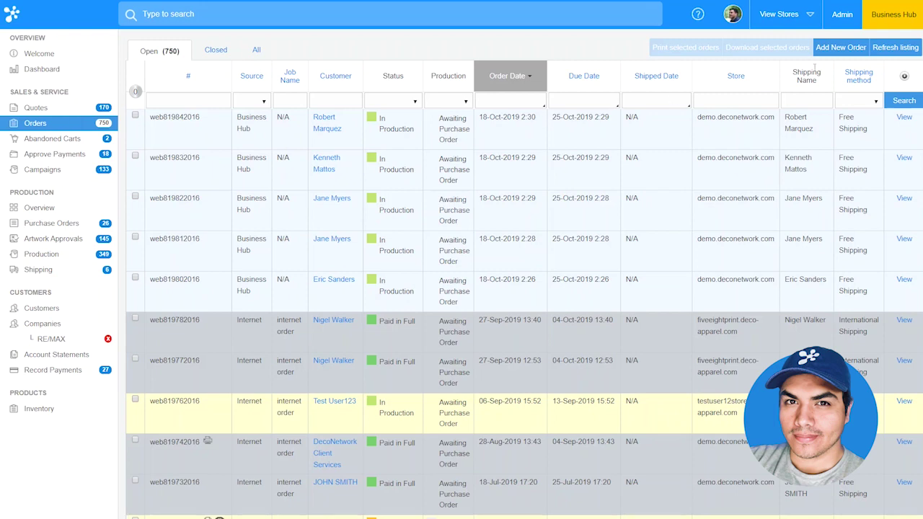
pyautogui.click(840, 49)
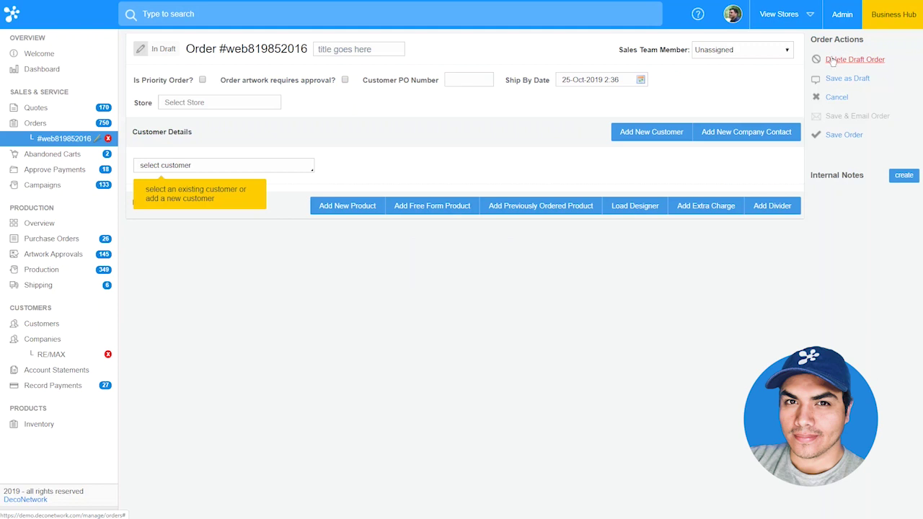
# - Create a new RE/MAX company contact as the customer, entering their name, e-mail and phone
pyautogui.click(742, 142)
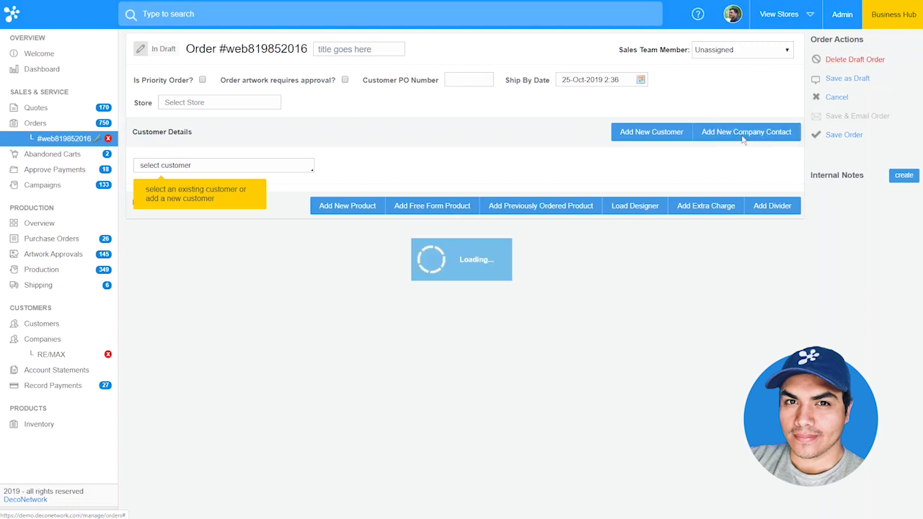
pyautogui.click(447, 204)
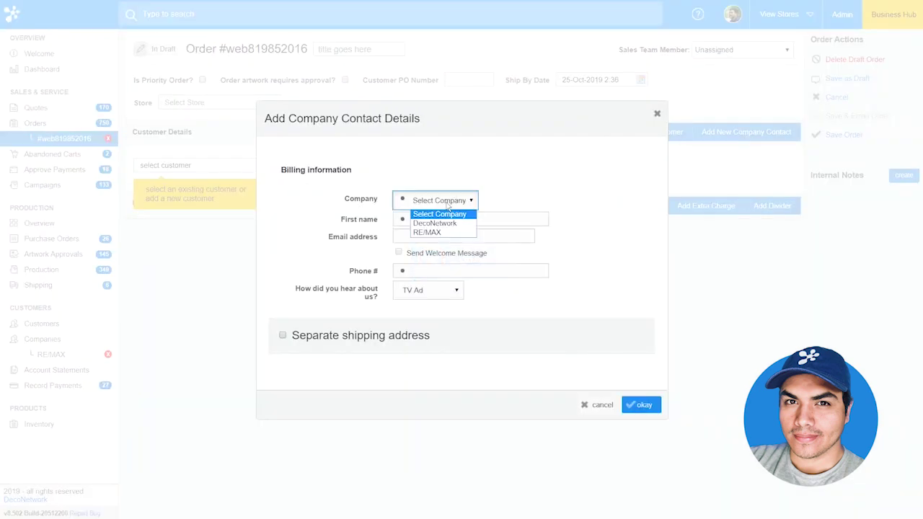
pyautogui.click(439, 232)
pyautogui.click(436, 221)
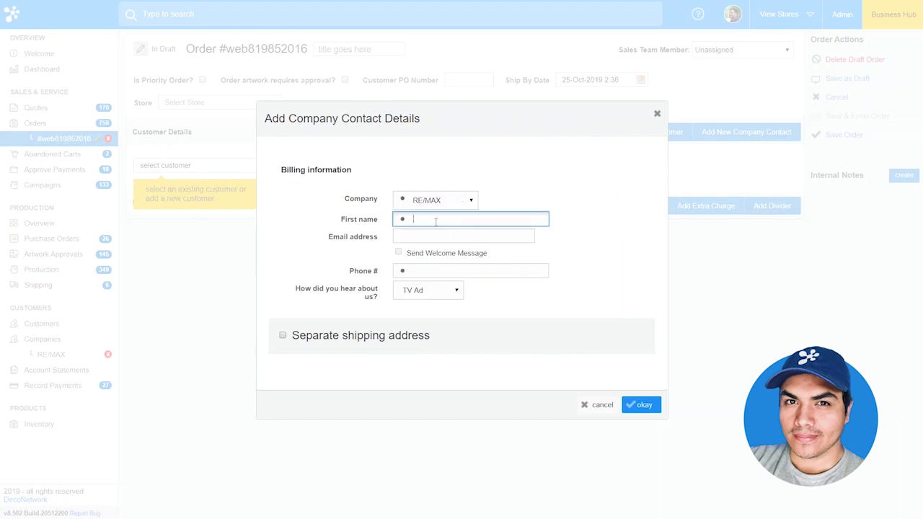
pyautogui.press('Tab')
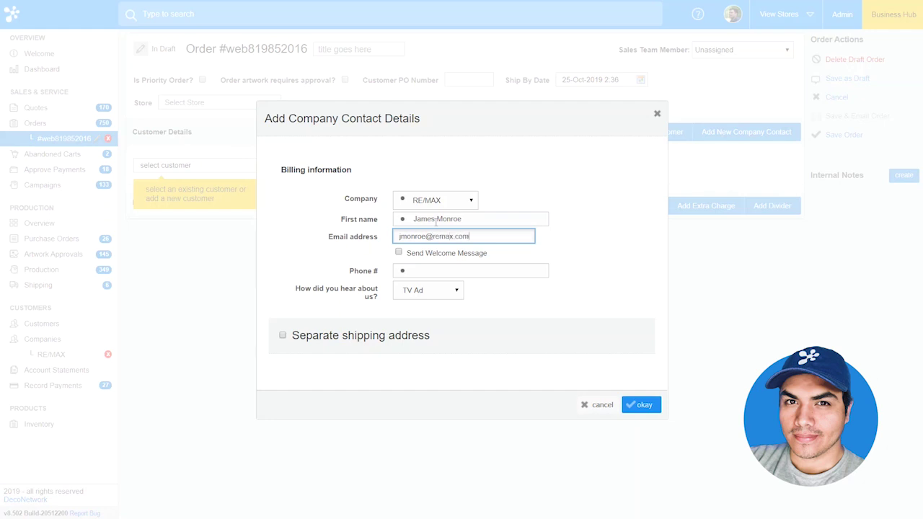
pyautogui.press('Tab')
pyautogui.write('555-555-1234')
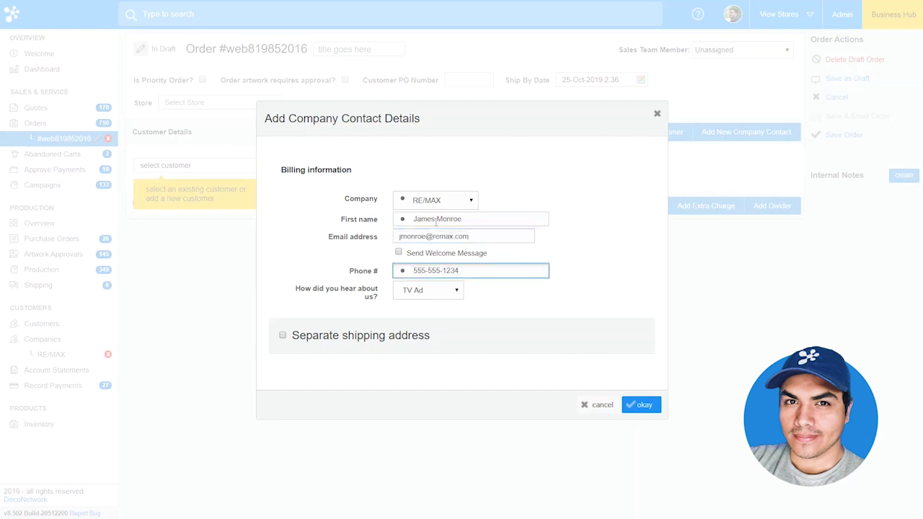
pyautogui.click(641, 408)
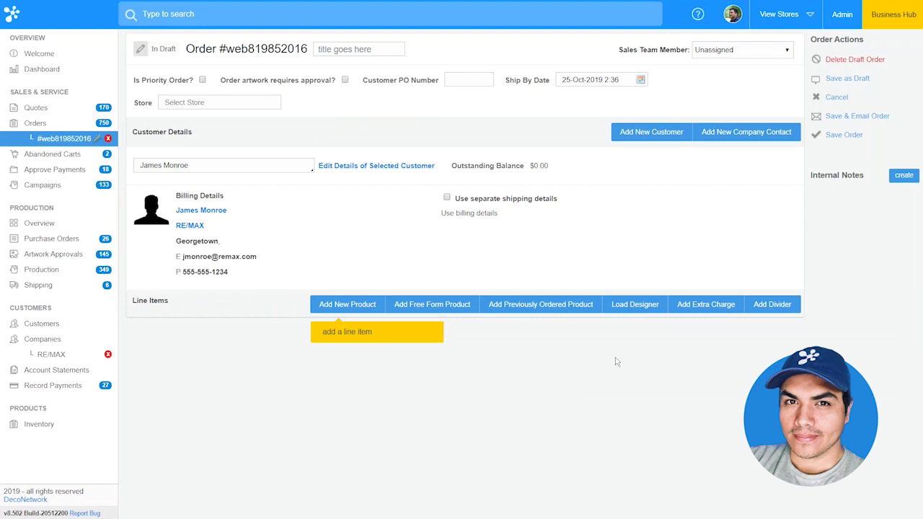
# - Add a 2000 Ultra Cotton T Shirt line and save the order without a customer note
pyautogui.click(336, 304)
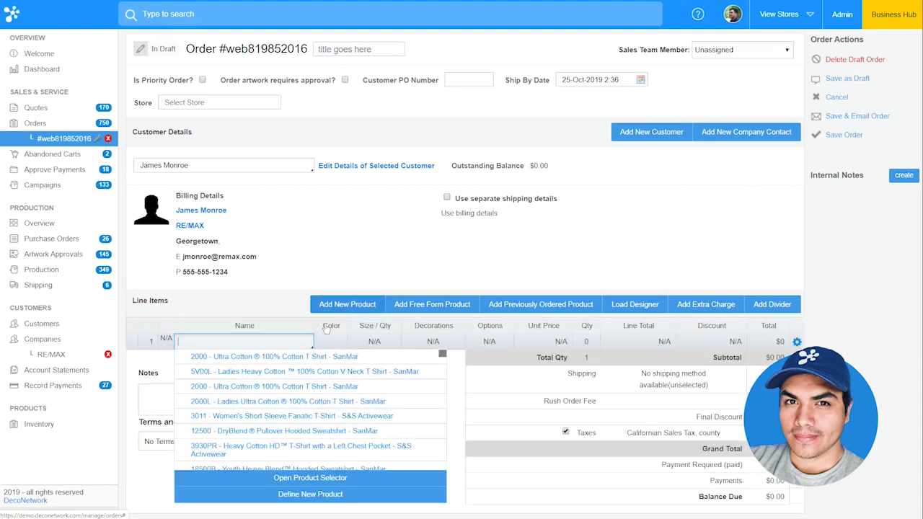
pyautogui.click(283, 358)
pyautogui.click(836, 134)
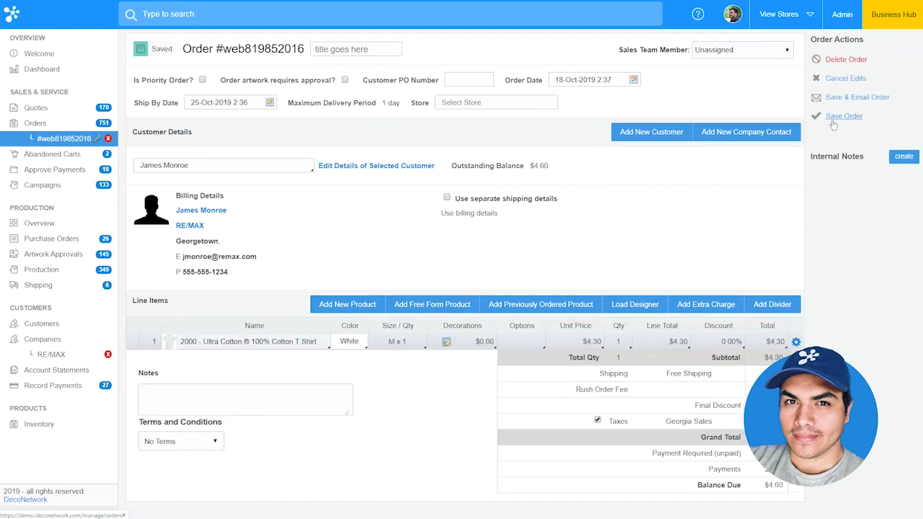
pyautogui.click(836, 116)
pyautogui.click(603, 346)
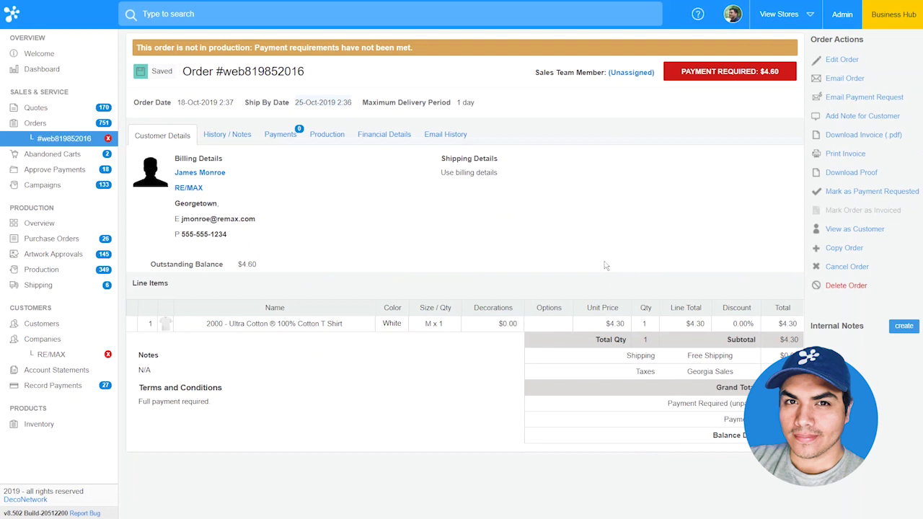
# - Generate an on-demand RE/MAX statement for 01-Sep-2019 to 31-Oct-2019 without emailing it
pyautogui.click(60, 356)
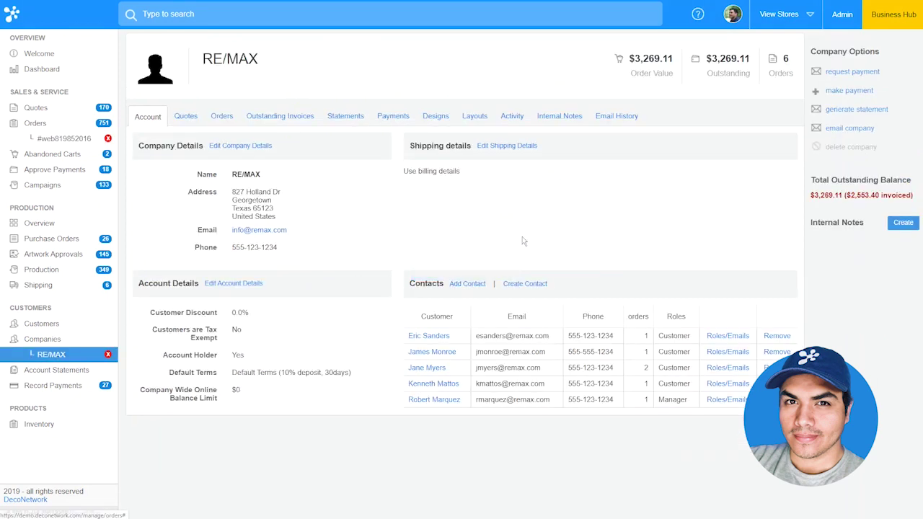
pyautogui.click(857, 109)
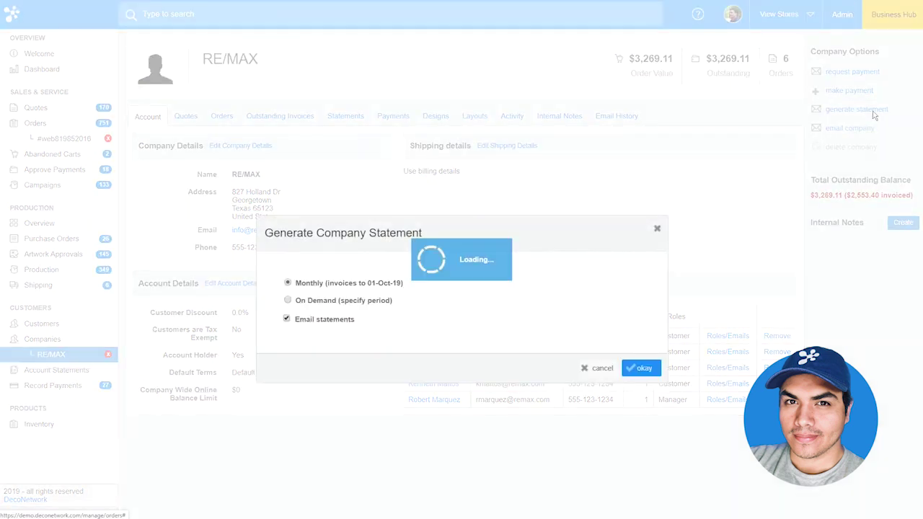
pyautogui.click(341, 261)
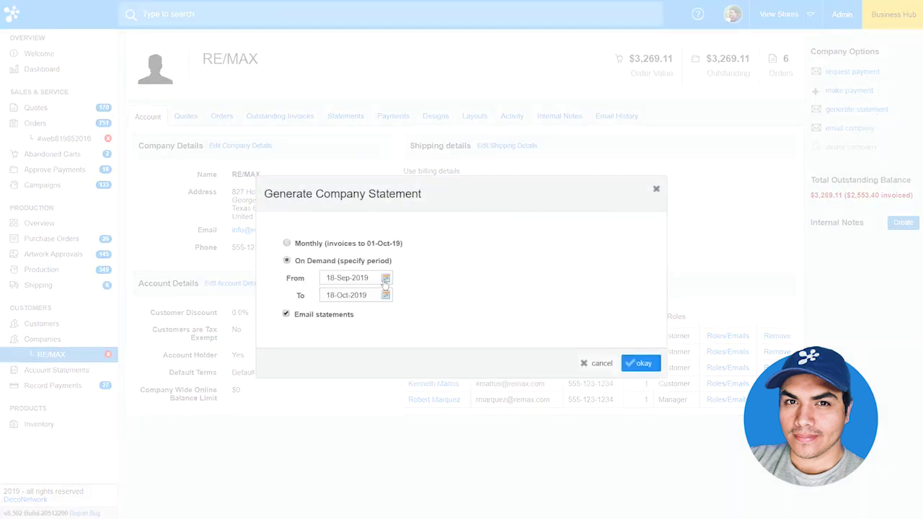
pyautogui.click(386, 279)
pyautogui.click(334, 351)
pyautogui.click(386, 295)
pyautogui.click(450, 393)
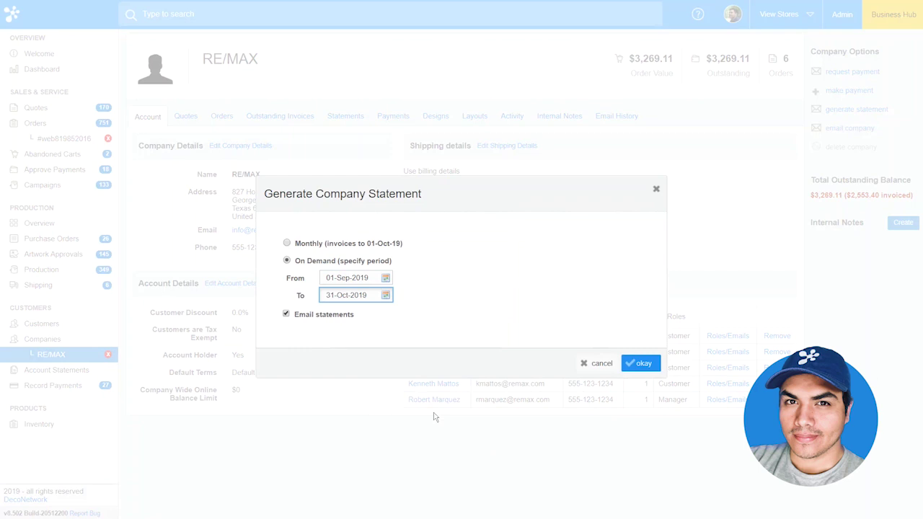
pyautogui.click(286, 315)
pyautogui.click(651, 365)
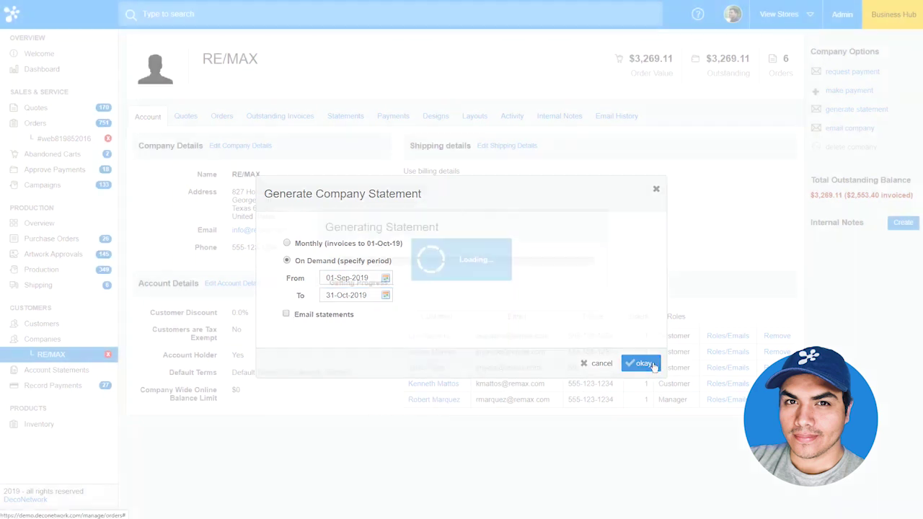
# - View the new statement in Account Statements, then return to the RE/MAX company page
pyautogui.click(72, 371)
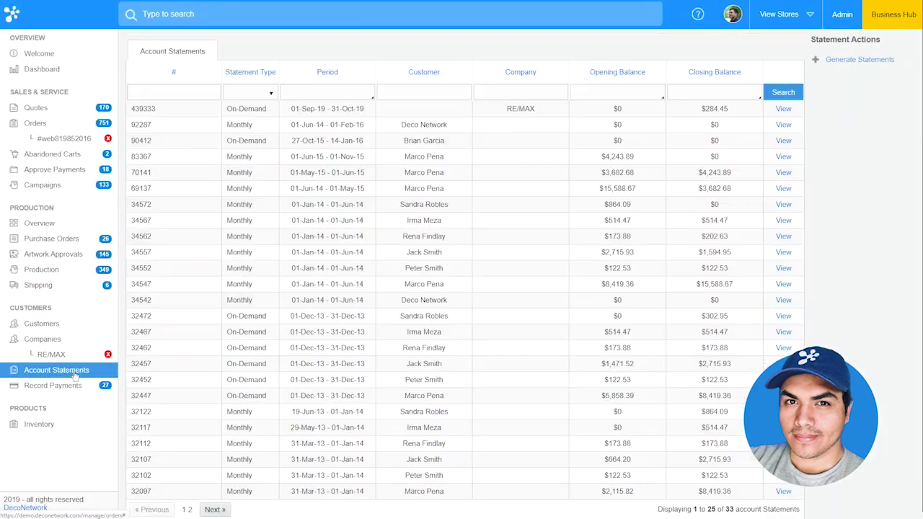
pyautogui.click(783, 94)
pyautogui.click(783, 108)
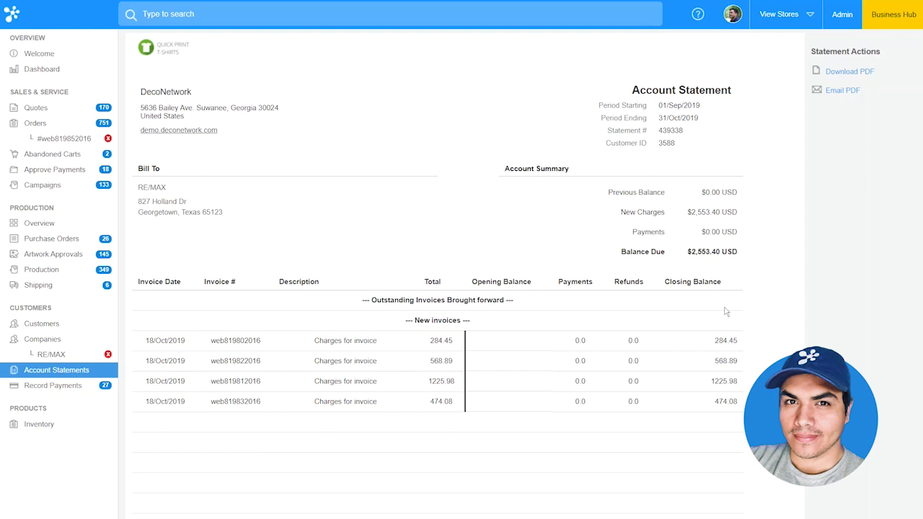
pyautogui.click(72, 355)
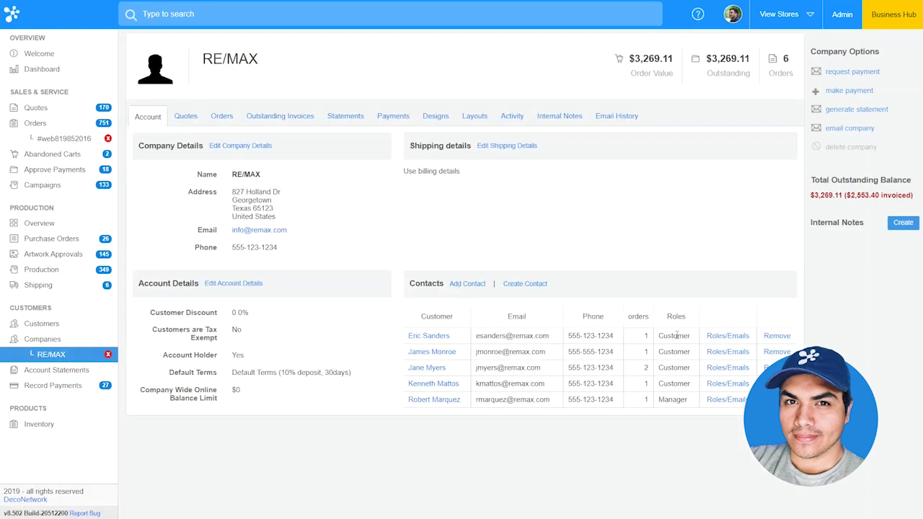
# - Change the new RE/MAX contact's role from Payments to Manager
pyautogui.click(726, 352)
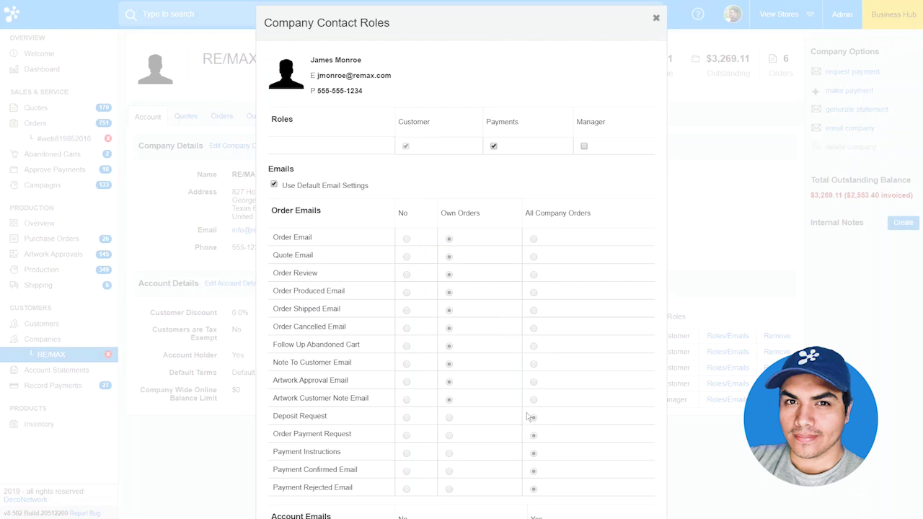
pyautogui.click(494, 146)
pyautogui.click(584, 146)
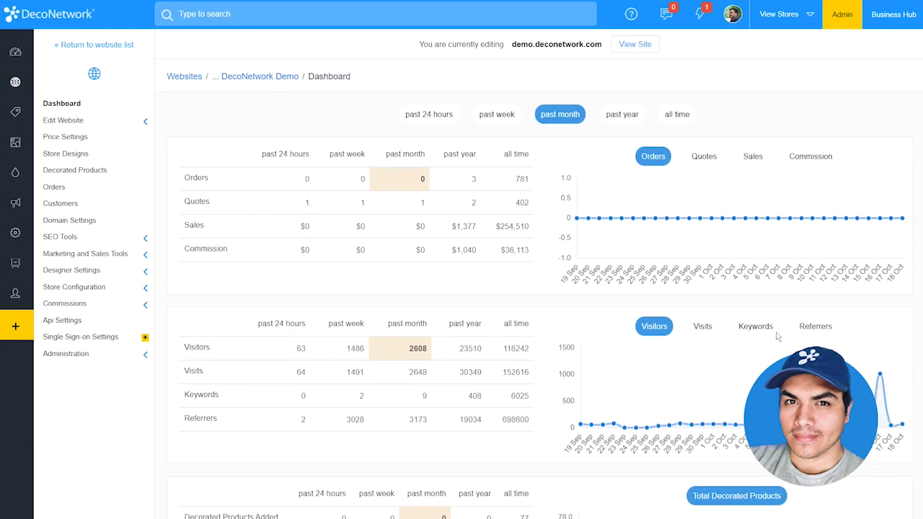
# - Open the Home page in the site editor and place a Stock Product Listing below the hero banner
pyautogui.click(112, 124)
pyautogui.click(103, 138)
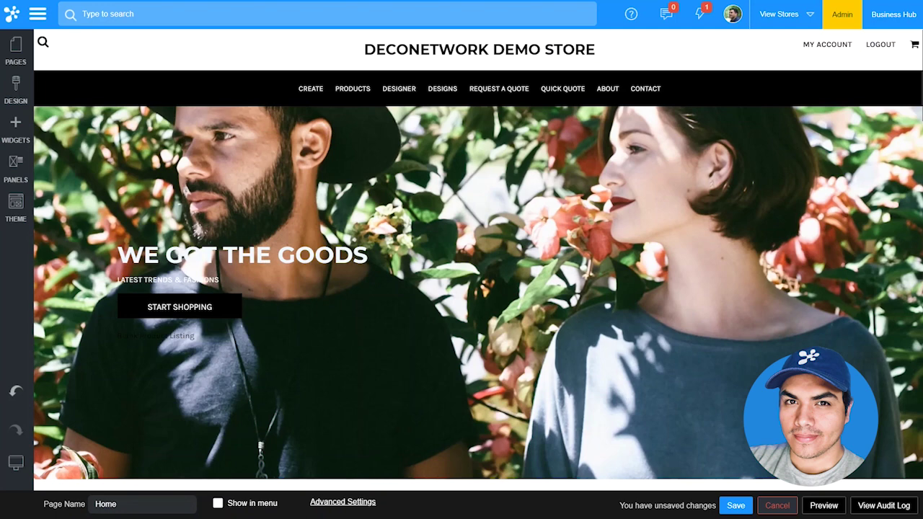
pyautogui.scroll(-2, 488, 284)
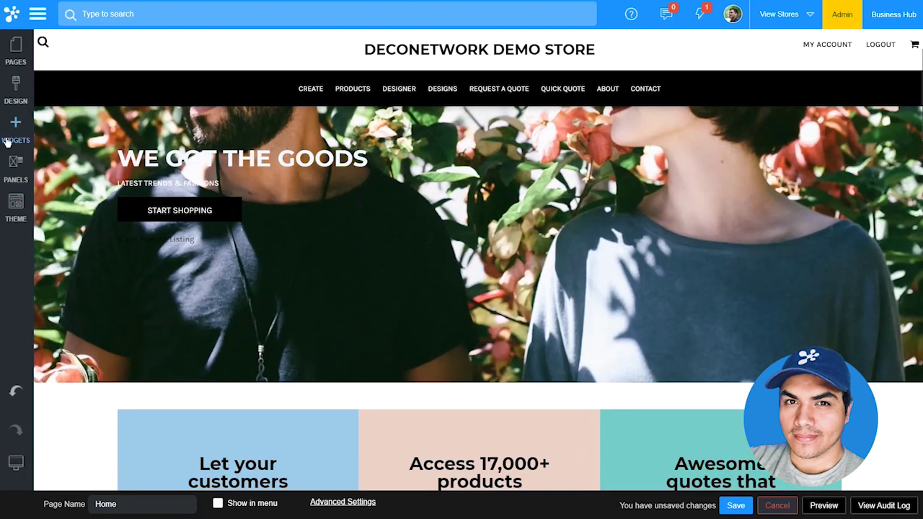
pyautogui.click(7, 142)
pyautogui.moveTo(69, 281)
pyautogui.mouseDown()
pyautogui.moveTo(381, 413)
pyautogui.moveTo(403, 411)
pyautogui.mouseUp()
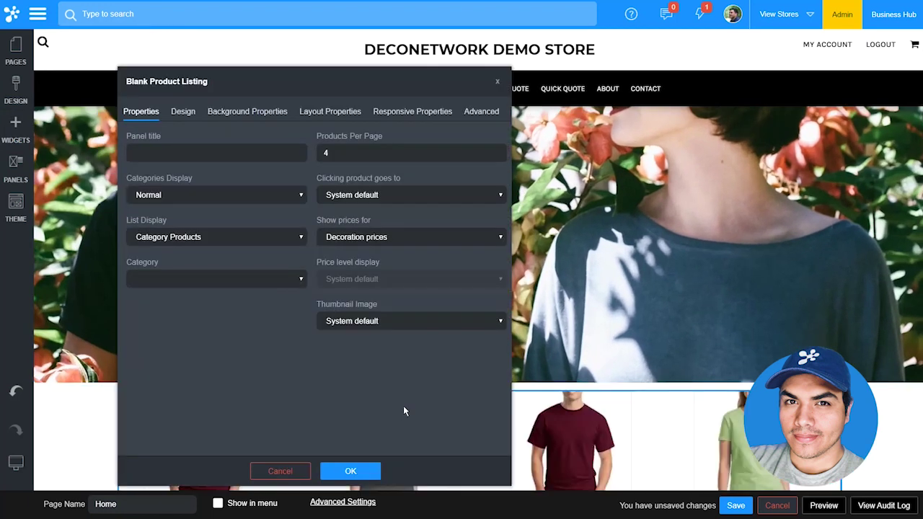
# - Display the listing's categories as tabs and add a Single tab for T-shirts > Sports
pyautogui.click(210, 197)
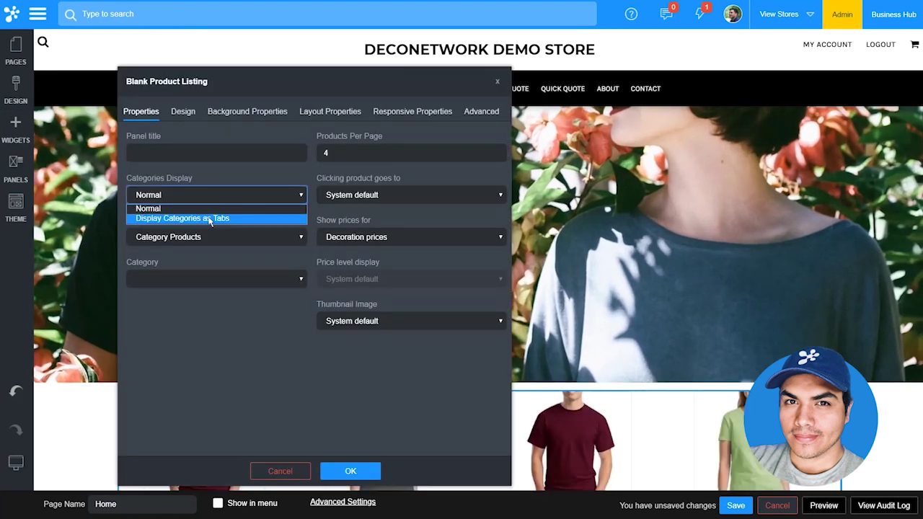
pyautogui.click(210, 219)
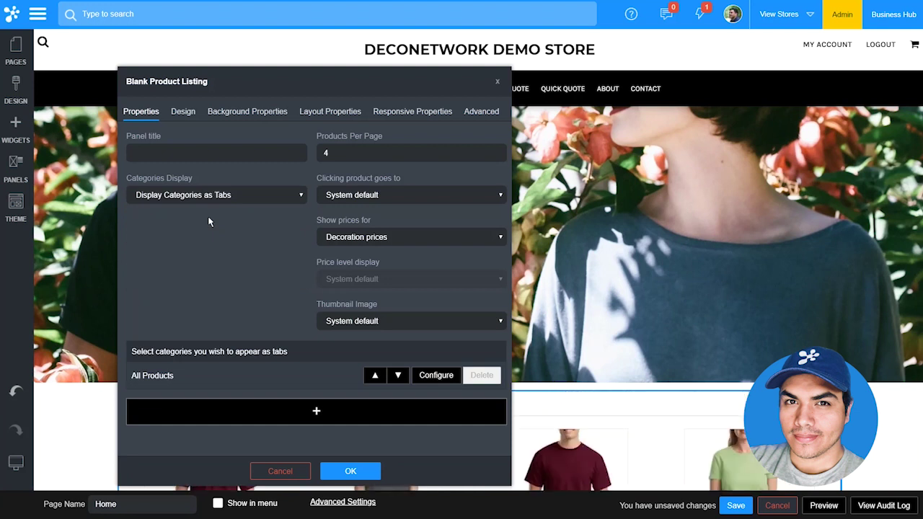
pyautogui.click(282, 410)
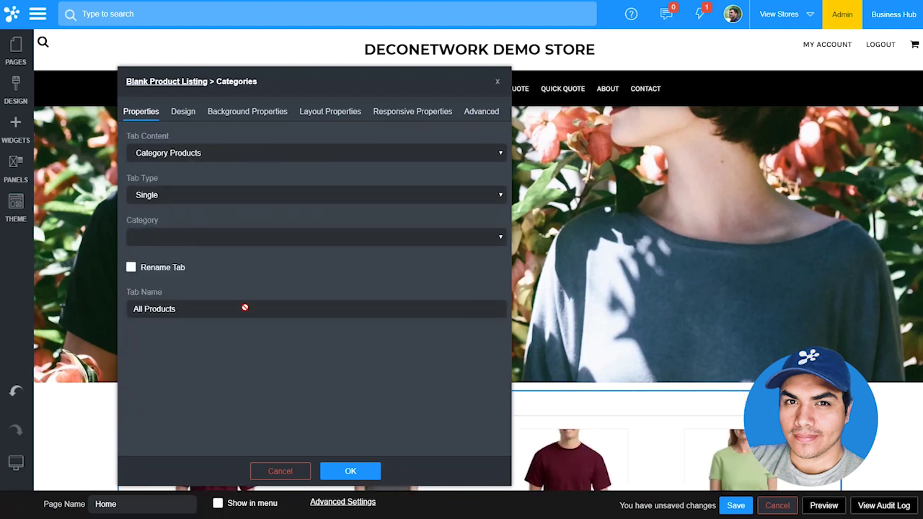
pyautogui.click(195, 194)
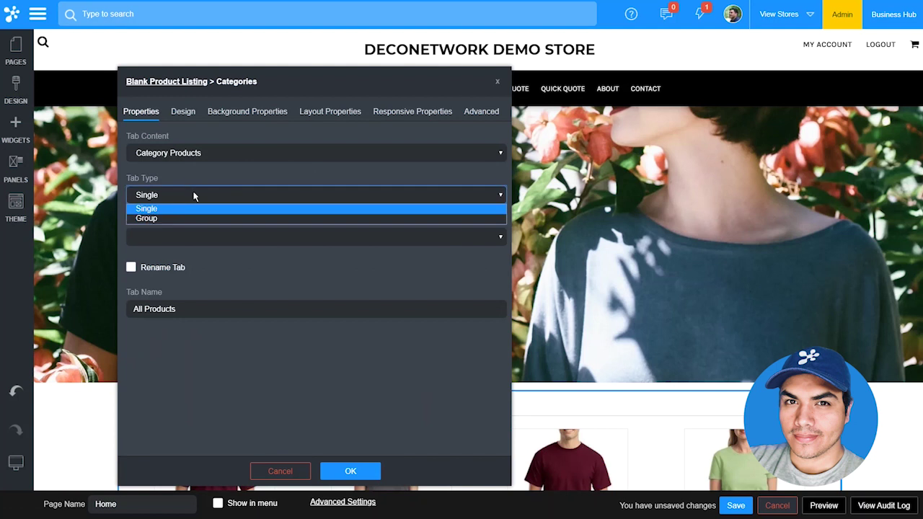
pyautogui.click(195, 207)
pyautogui.click(195, 240)
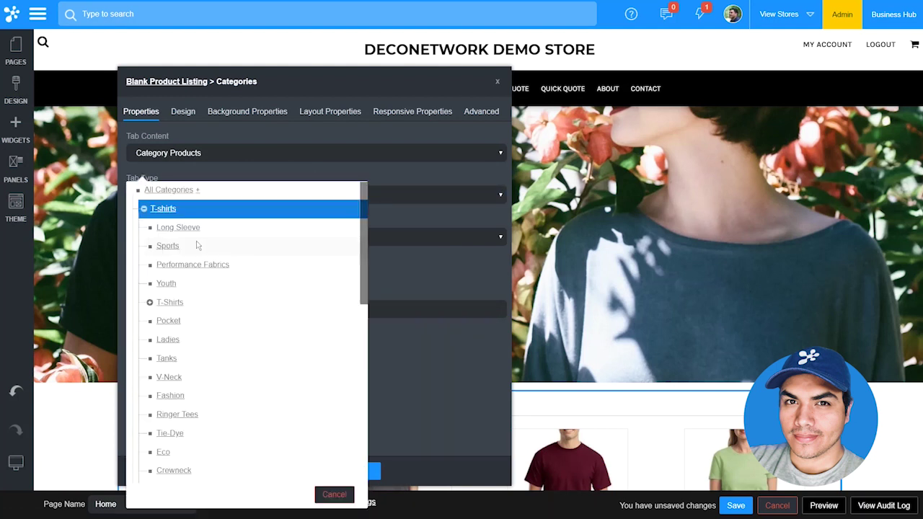
pyautogui.click(166, 245)
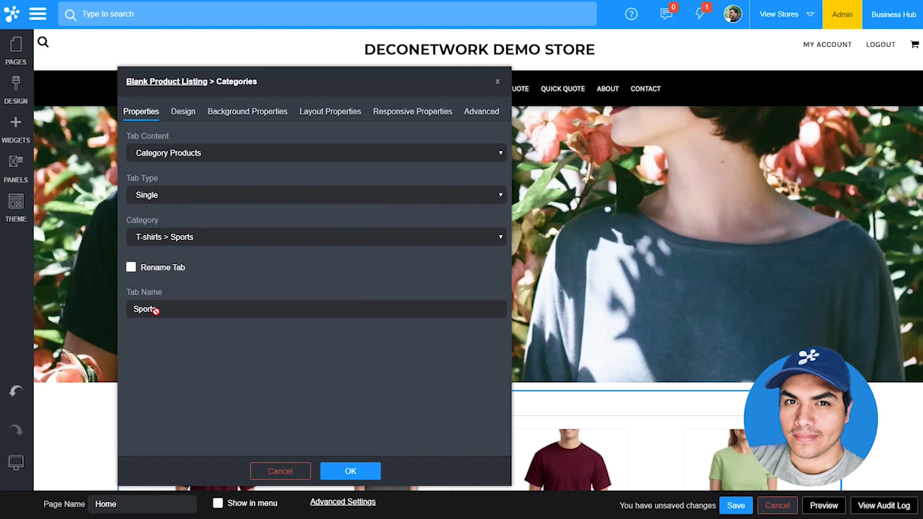
# - Rename the Sports tab to 'Sports Best Sellers' and apply it to the product listing
pyautogui.click(168, 268)
pyautogui.moveTo(174, 308); pyautogui.dragTo(114, 307)
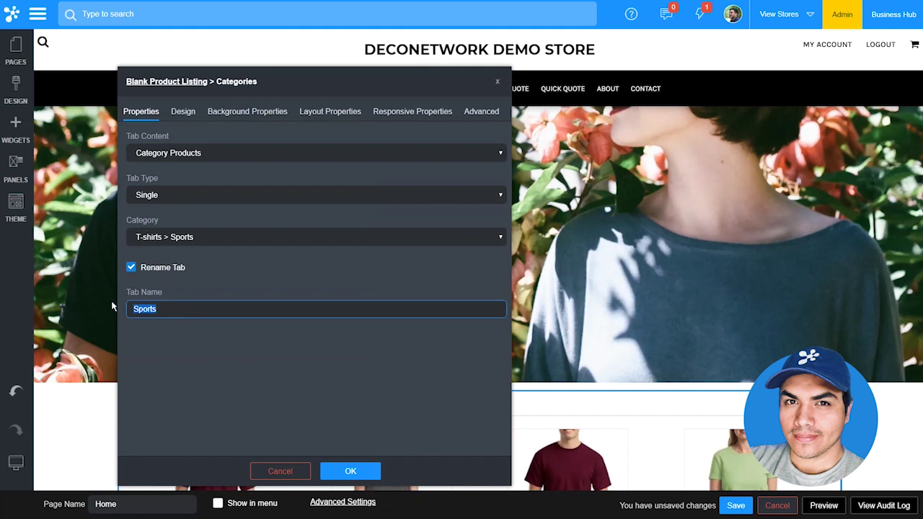
pyautogui.press('End')
pyautogui.write('Best Seller')
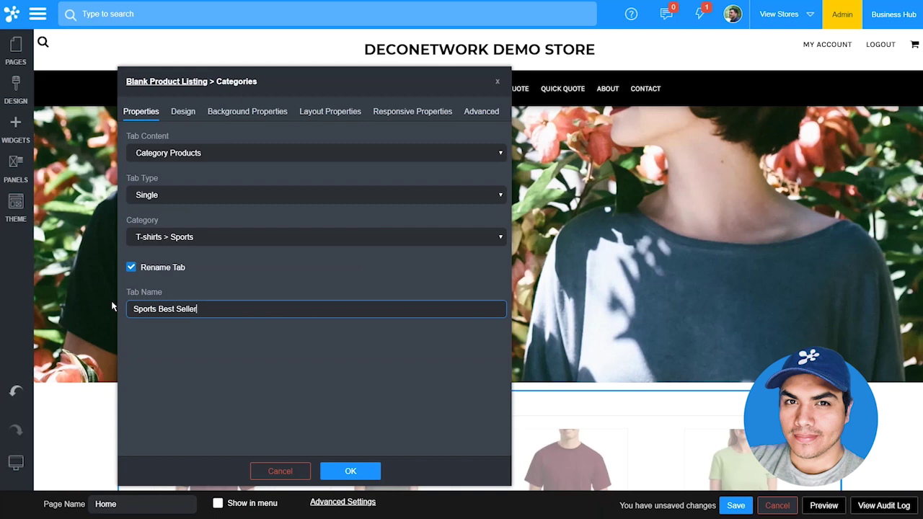
pyautogui.click(364, 472)
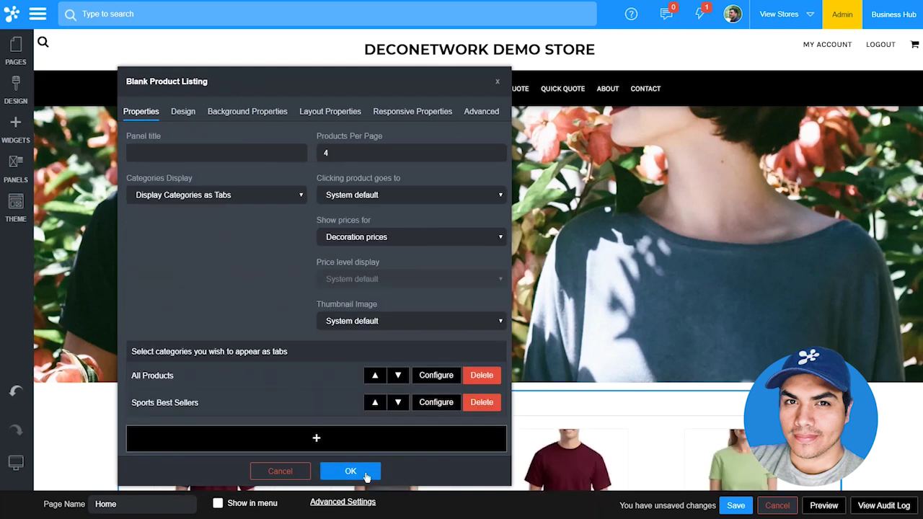
pyautogui.click(366, 472)
# - Save the Home page changes and publish the website
pyautogui.scroll(-1, 678, 421)
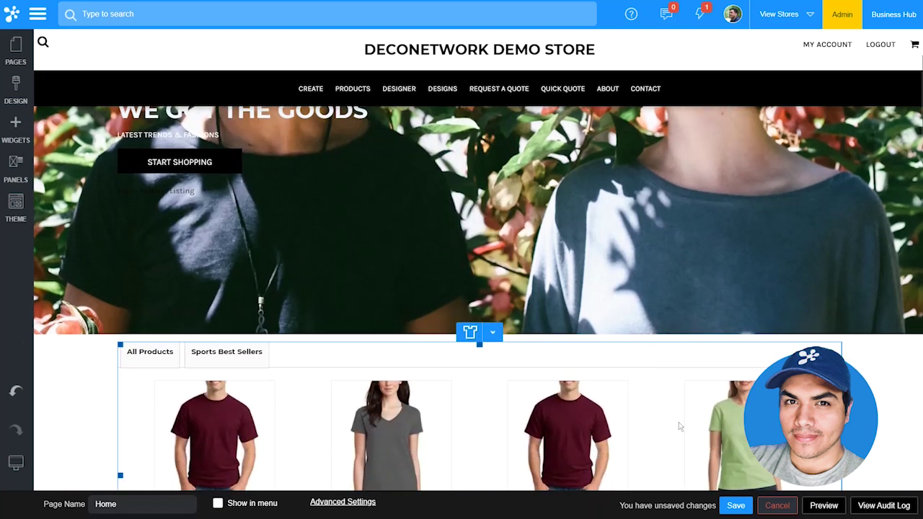
pyautogui.click(736, 506)
pyautogui.click(470, 312)
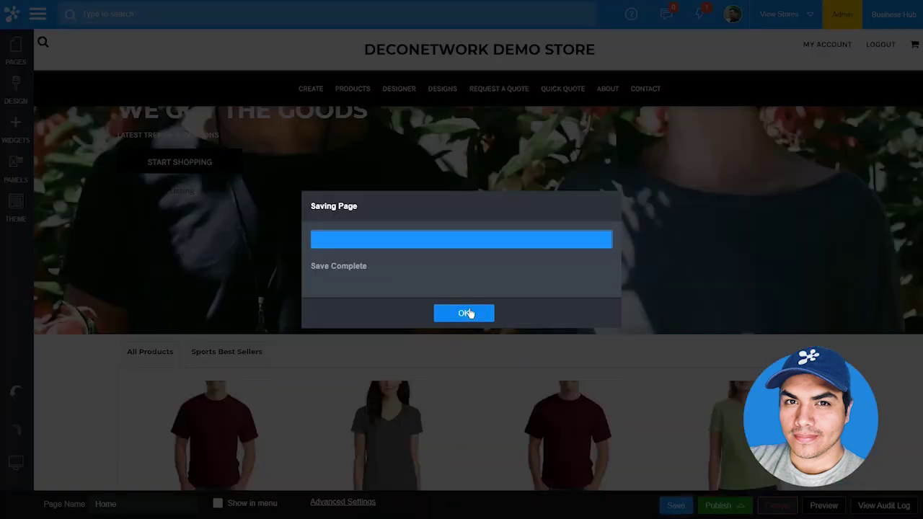
pyautogui.moveTo(734, 504)
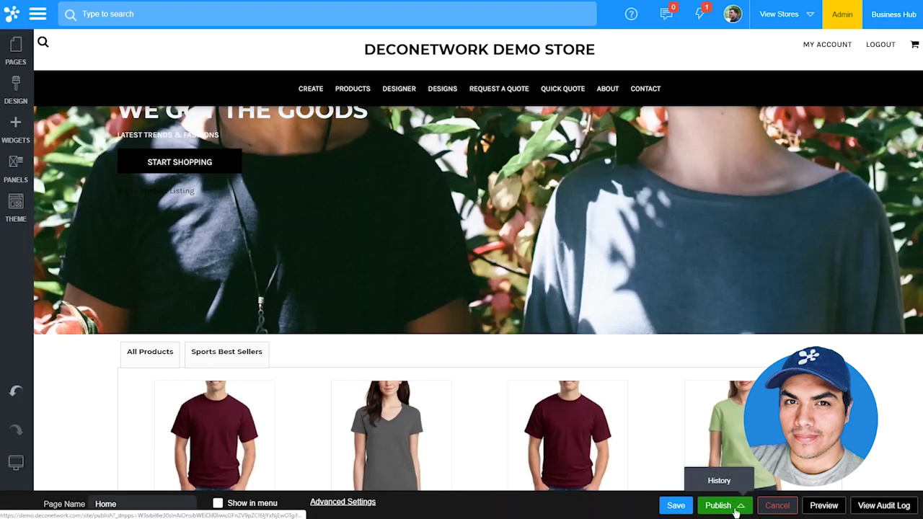
pyautogui.click(735, 507)
pyautogui.click(465, 313)
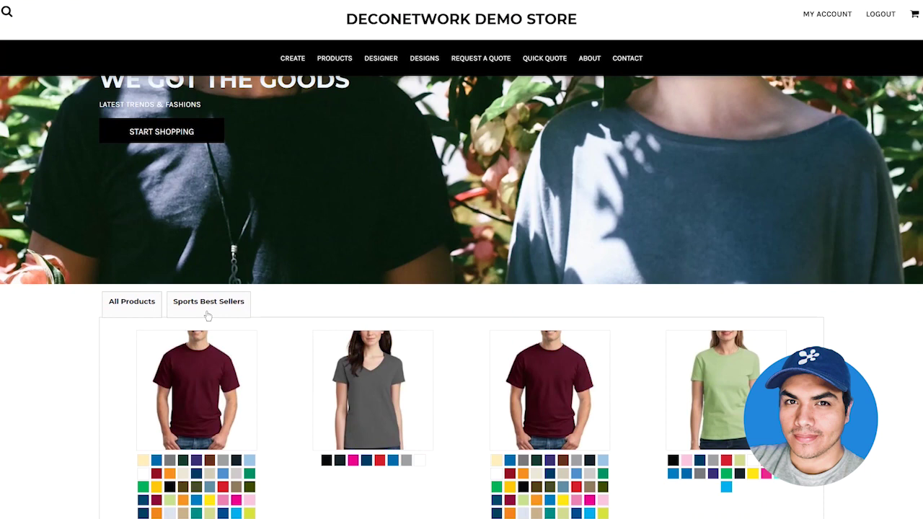
pyautogui.click(208, 310)
pyautogui.scroll(-2, 208, 316)
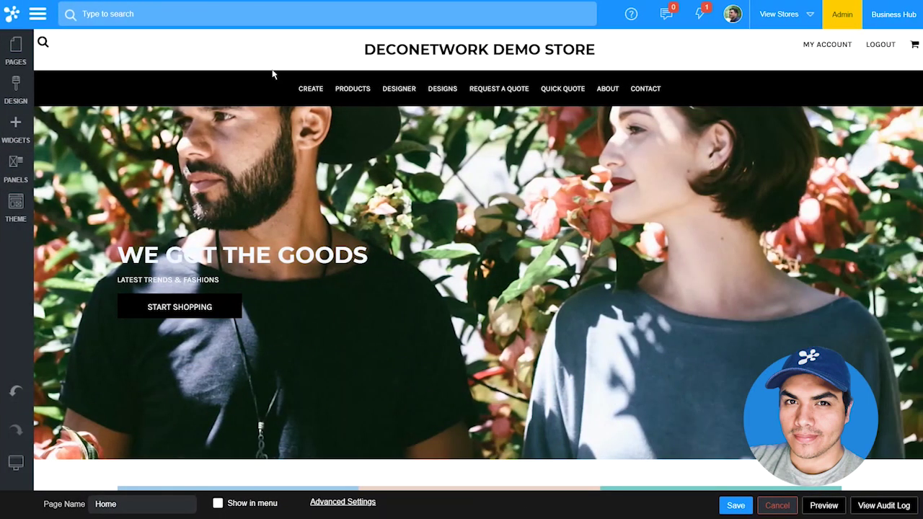
# - Open the Contact page and inspect its contact form's Post Submit Page options
pyautogui.click(15, 52)
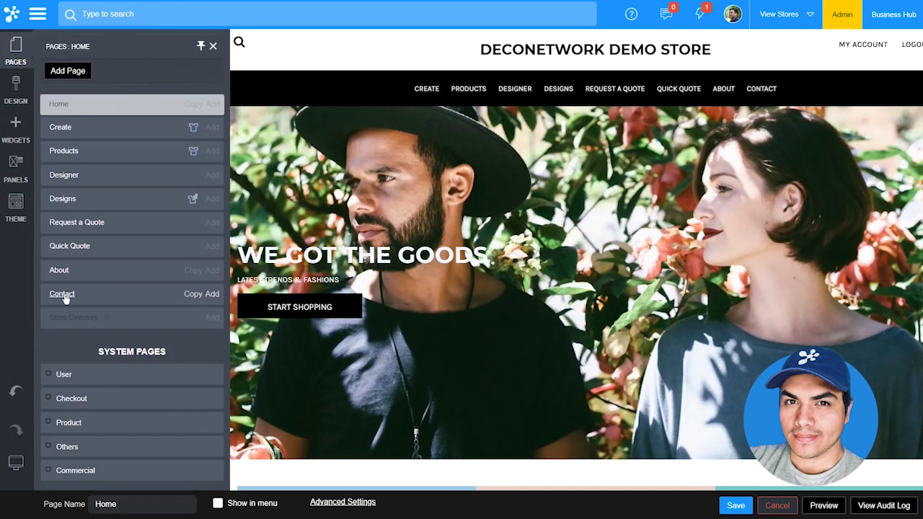
pyautogui.click(65, 294)
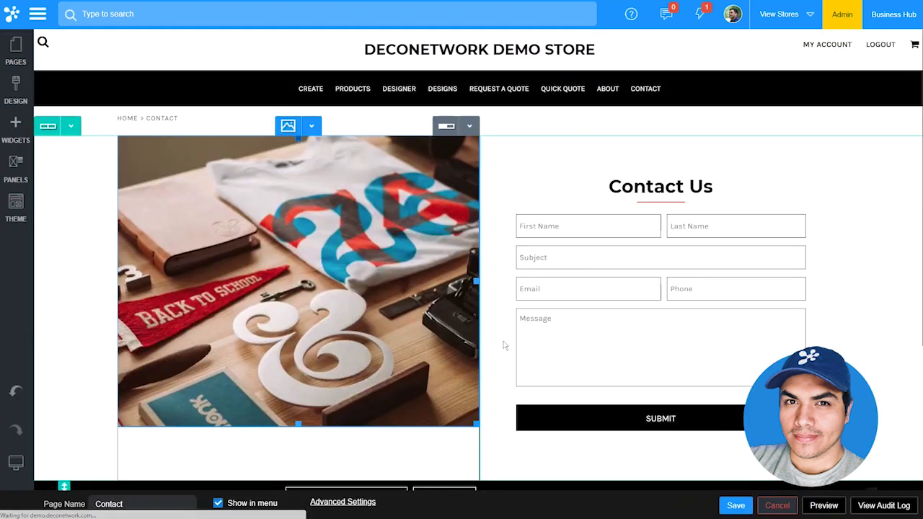
pyautogui.doubleClick(520, 346)
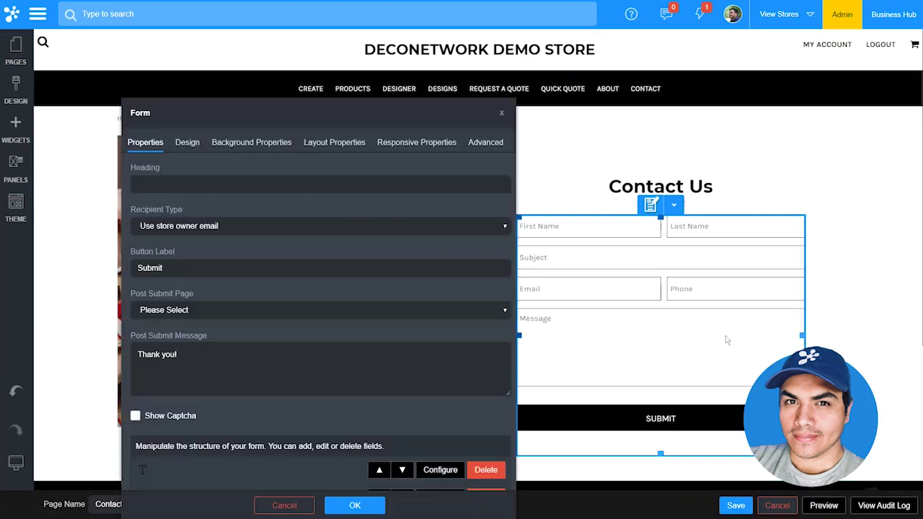
pyautogui.click(222, 310)
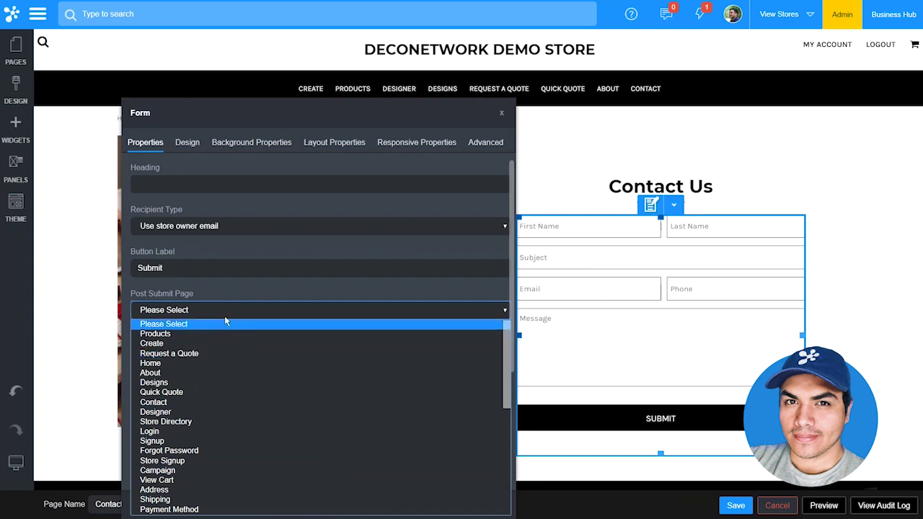
pyautogui.scroll(-5, 214, 356)
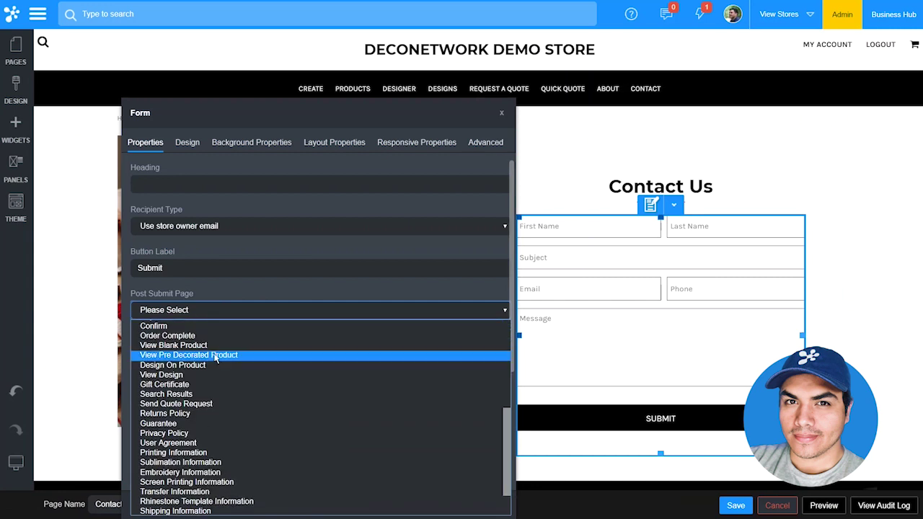
pyautogui.scroll(-2, 221, 386)
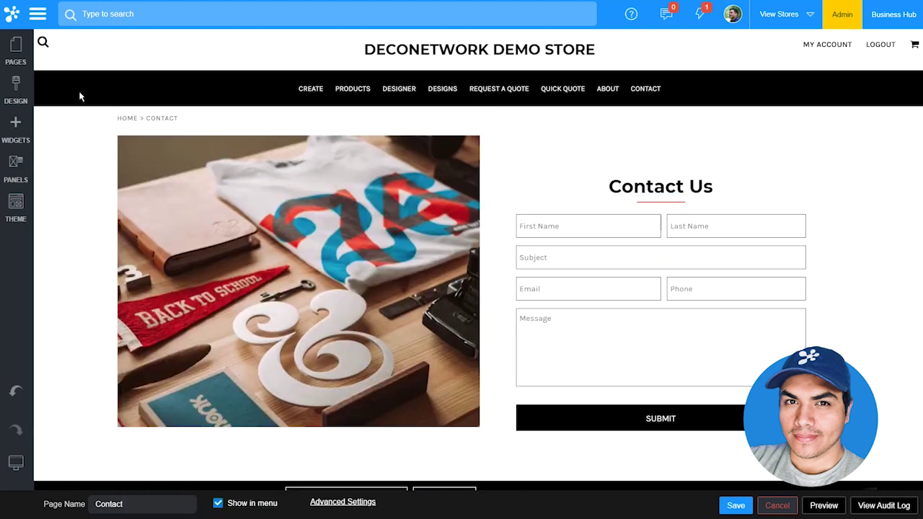
# - Open the System Pages > User > Login page and review the login form's Design input style
pyautogui.click(16, 53)
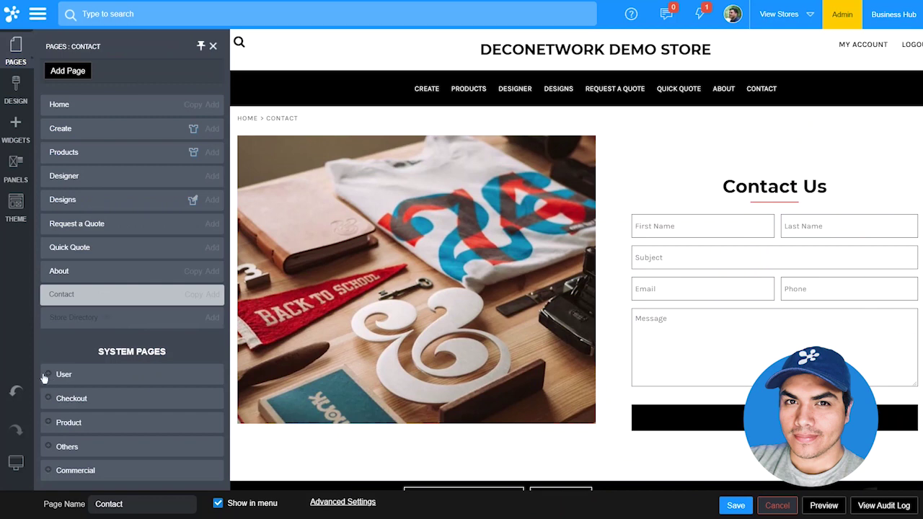
pyautogui.click(45, 376)
pyautogui.click(64, 399)
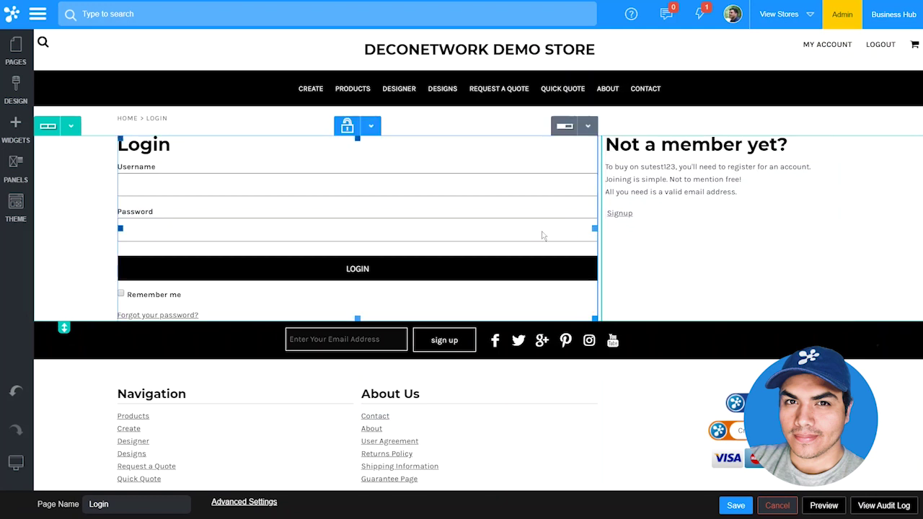
pyautogui.doubleClick(423, 196)
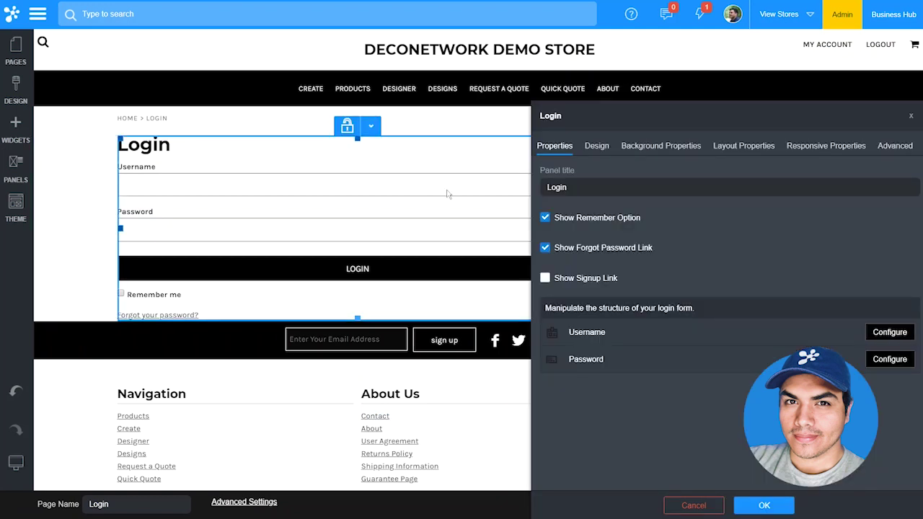
pyautogui.click(594, 148)
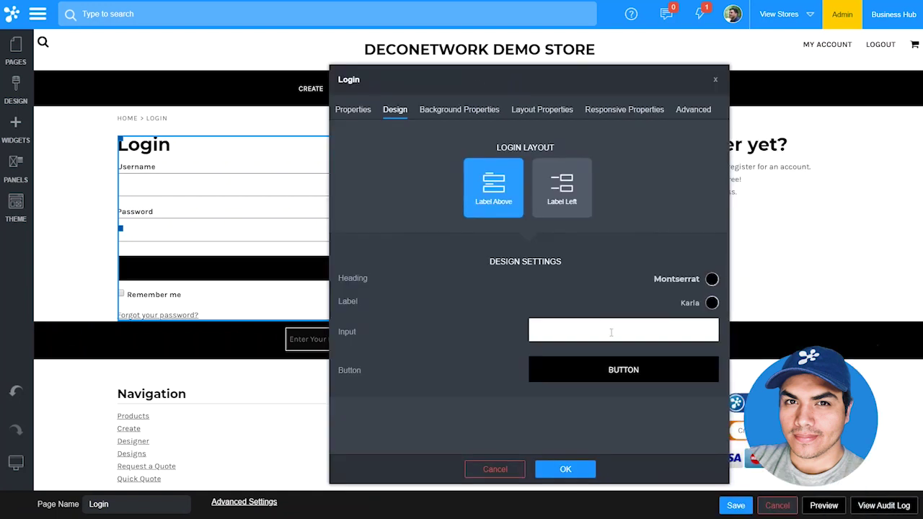
pyautogui.click(610, 333)
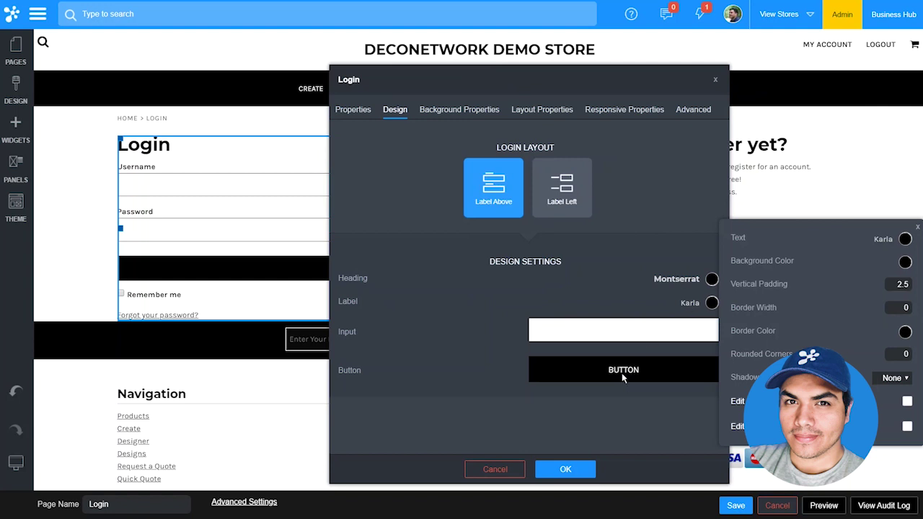
pyautogui.press('Return')
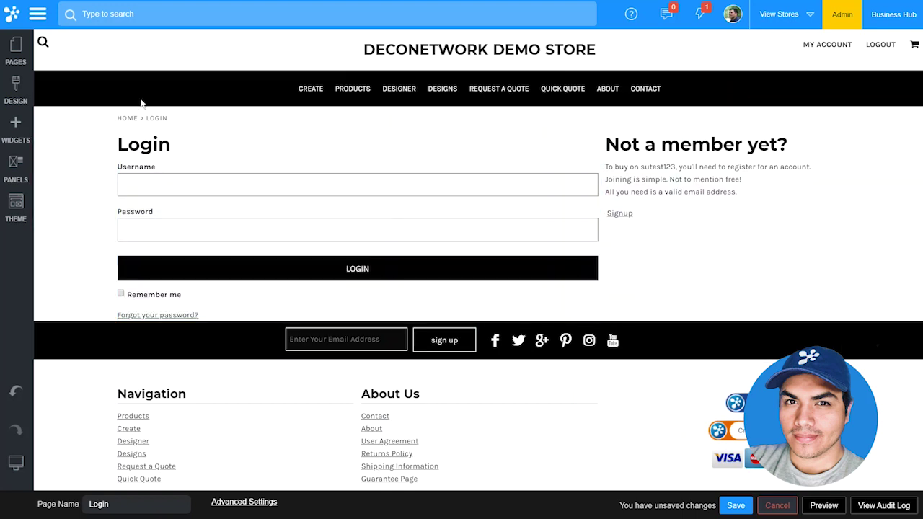
# - Set the logo title's letter spacing to 0.29 in the Style Editor, then pick a navigation text colour
pyautogui.click(18, 91)
pyautogui.click(103, 116)
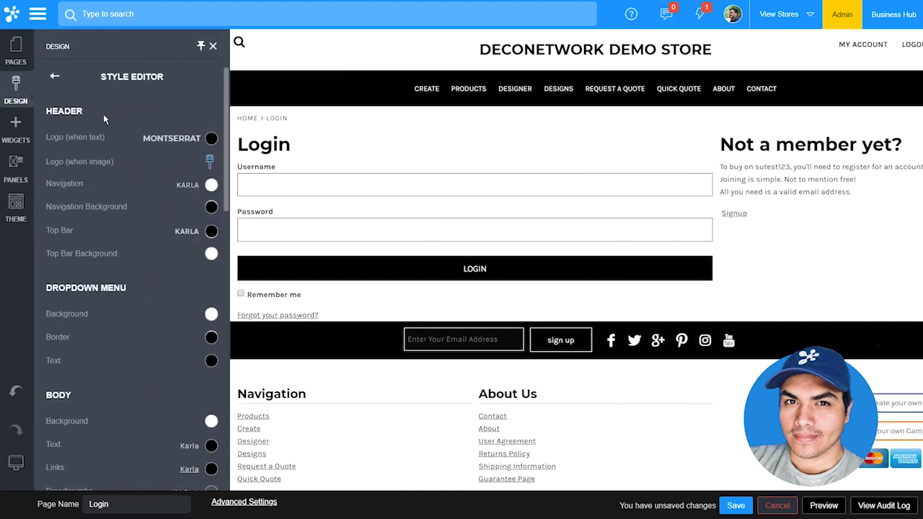
pyautogui.click(150, 139)
pyautogui.moveTo(246, 207)
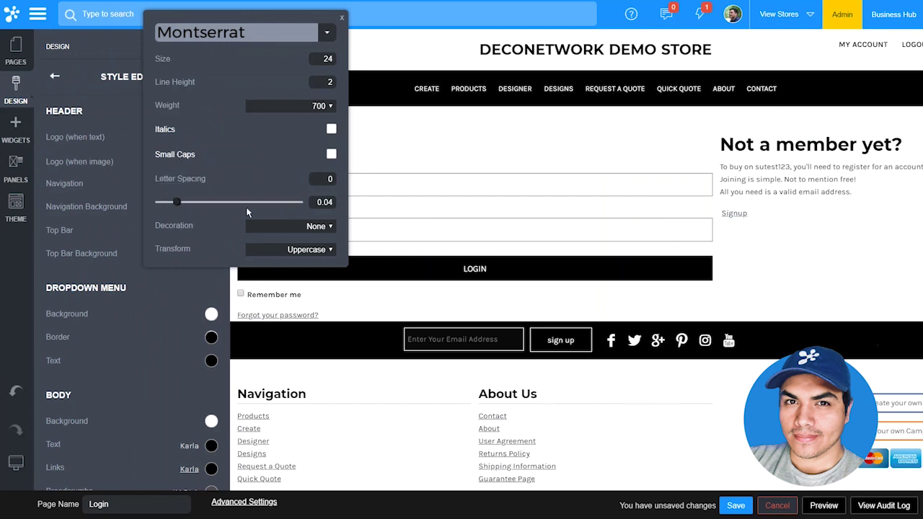
pyautogui.moveTo(181, 206); pyautogui.dragTo(204, 207)
pyautogui.click(128, 150)
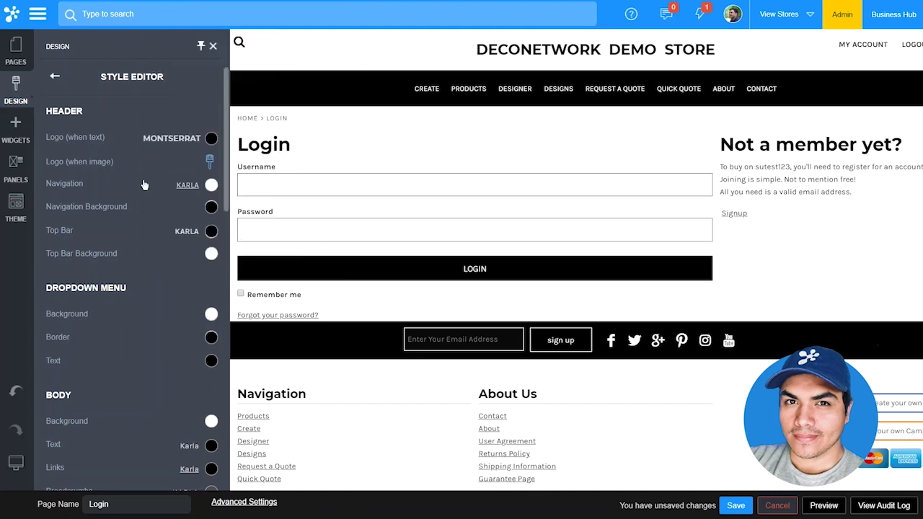
pyautogui.click(210, 186)
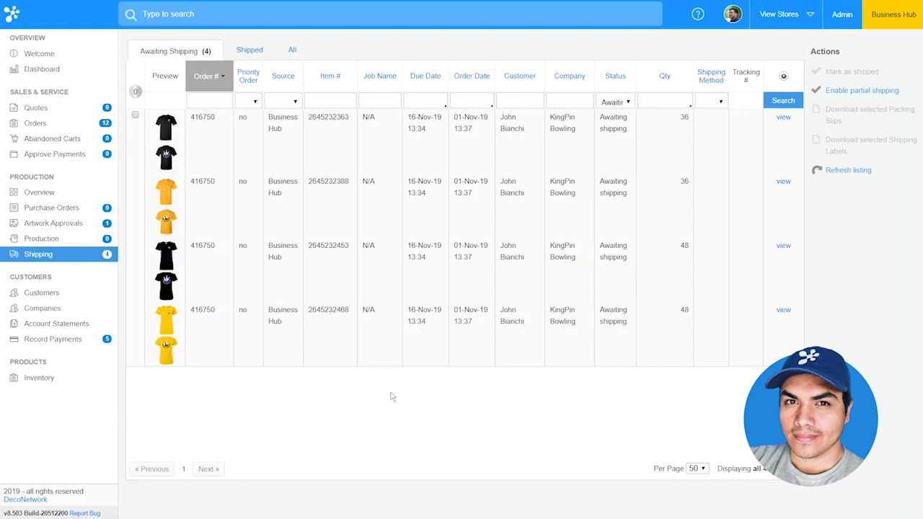
# - Preview the shirt thumbnails of the four items awaiting shipping
pyautogui.moveTo(165, 315)
pyautogui.moveTo(166, 286)
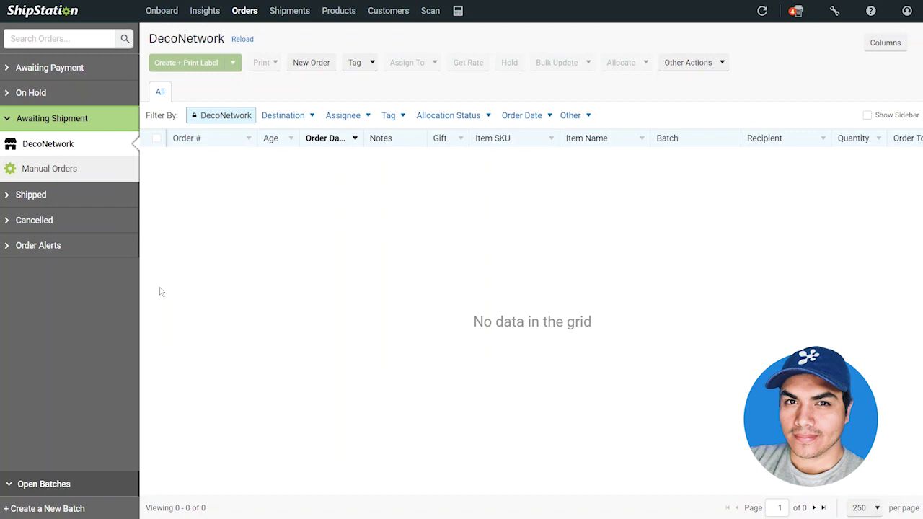
# - Update all stores in ShipStation to import the DecoNetwork order, then open its details
pyautogui.click(762, 12)
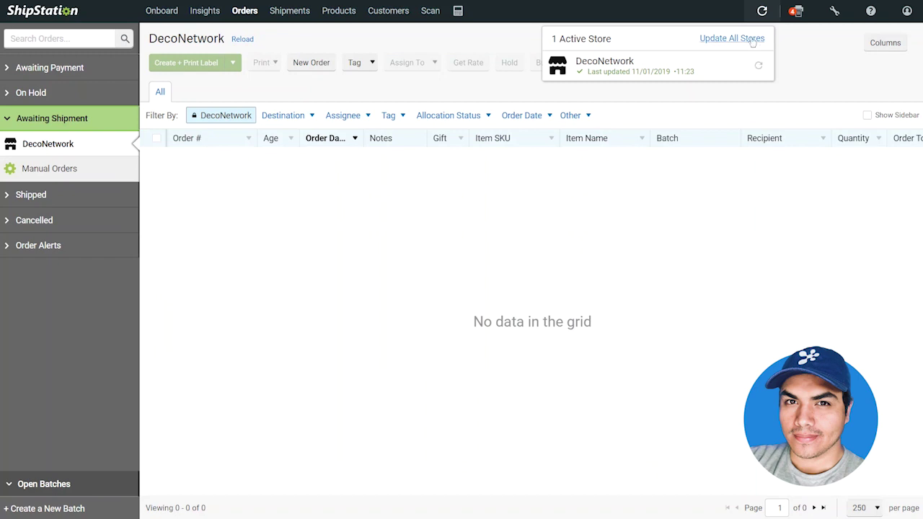
pyautogui.click(752, 40)
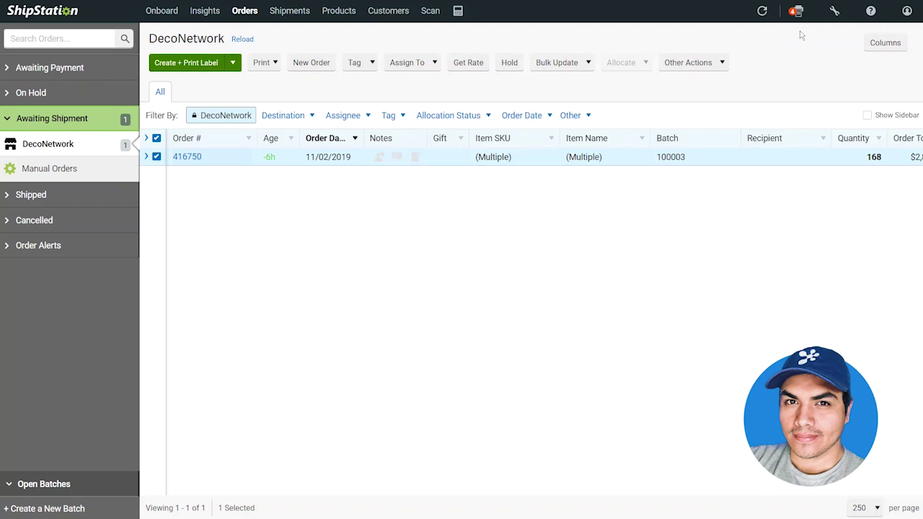
pyautogui.click(188, 155)
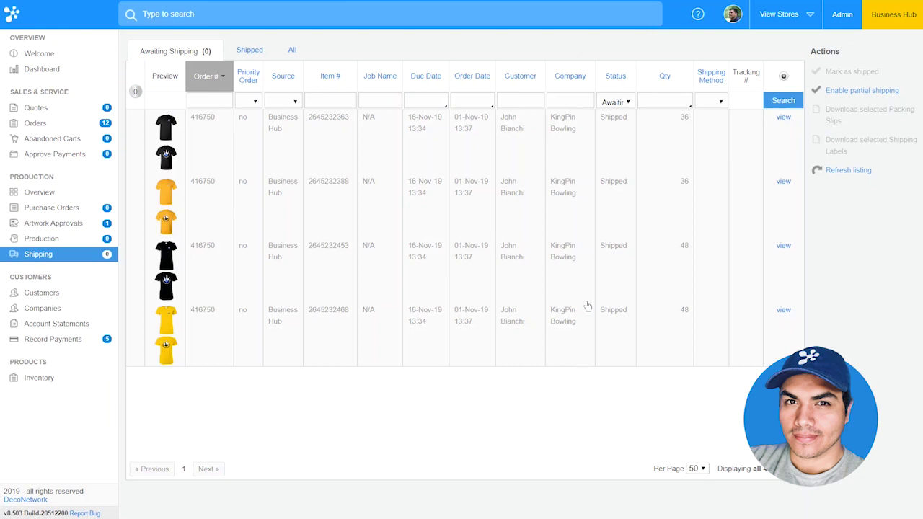
# - Refresh the DecoNetwork Shipping list with Search
pyautogui.click(784, 100)
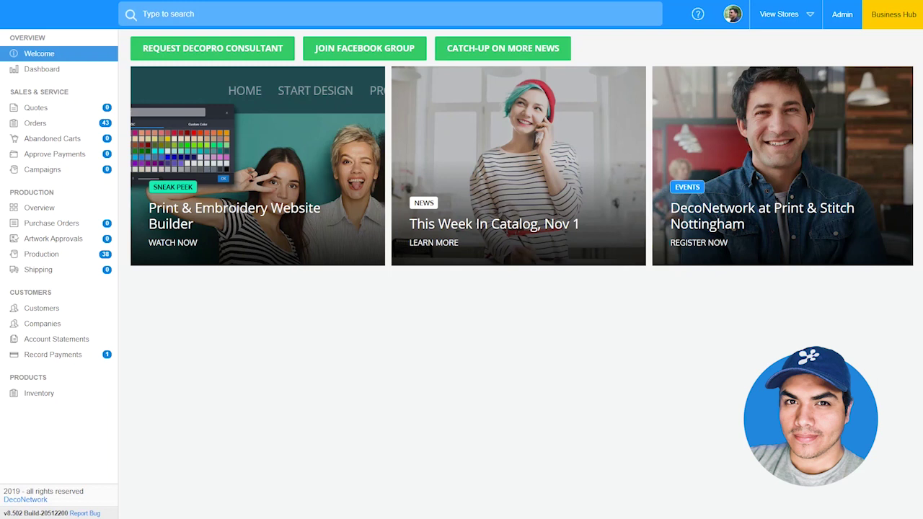
# - Open the production calendar and switch it to Month View
pyautogui.click(79, 257)
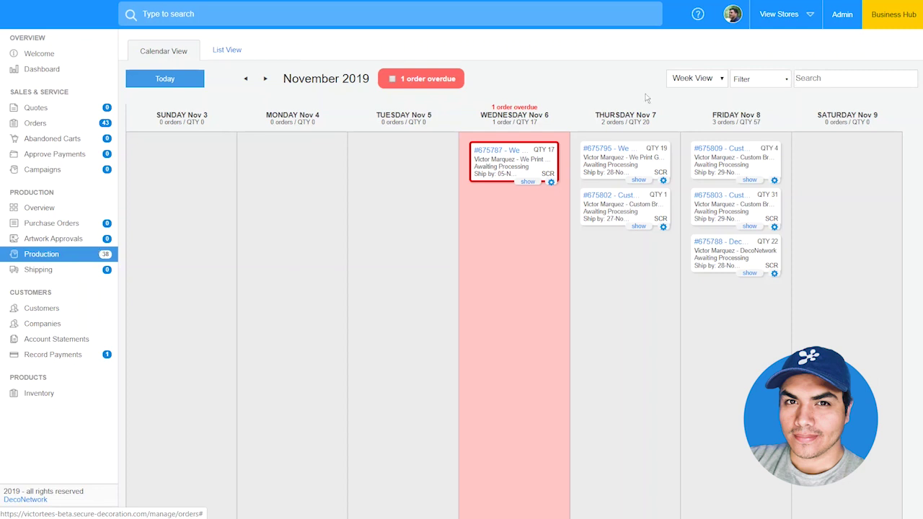
pyautogui.click(692, 80)
pyautogui.click(691, 93)
pyautogui.click(696, 80)
pyautogui.click(692, 114)
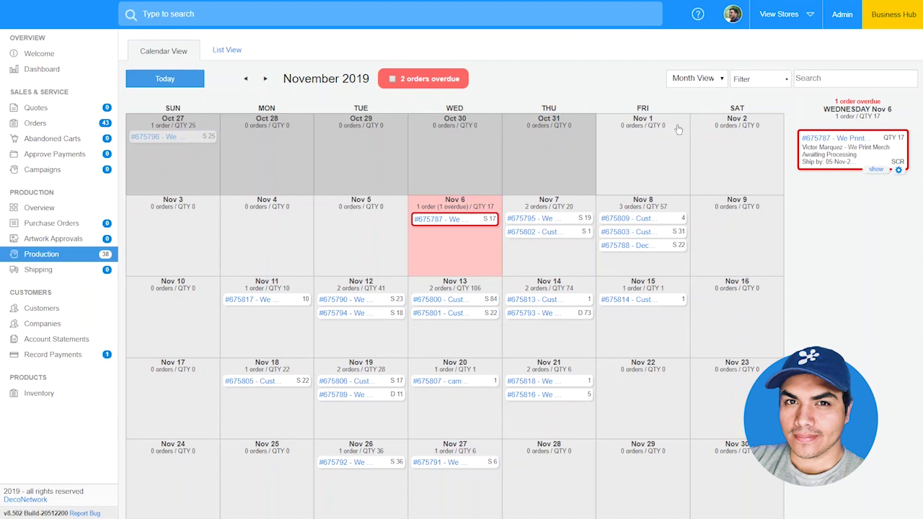
# - Move the Nov 8 order to Nov 7 and expand all of Nov 7's orders
pyautogui.moveTo(670, 245); pyautogui.dragTo(567, 263)
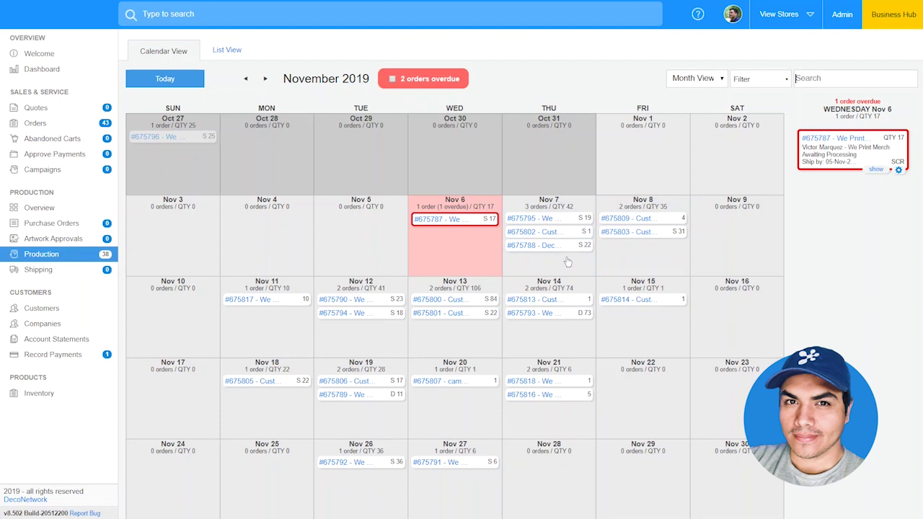
pyautogui.moveTo(548, 247)
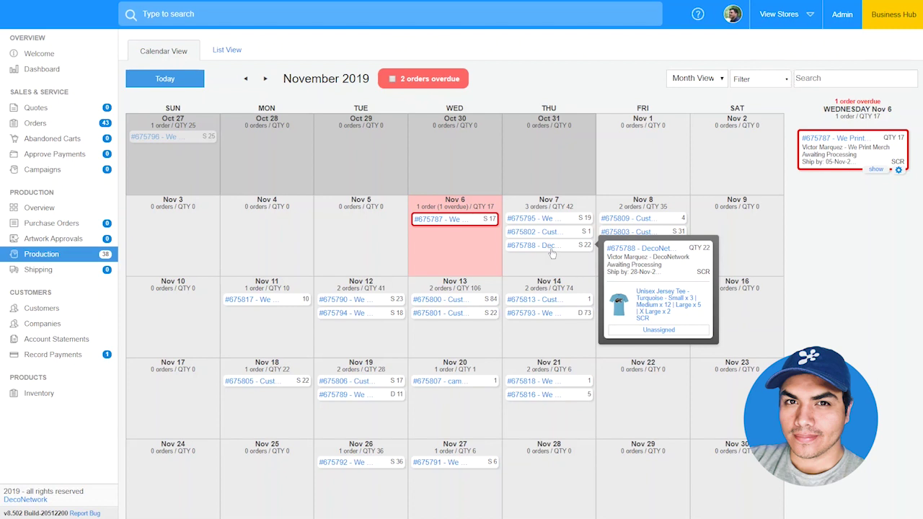
pyautogui.click(552, 263)
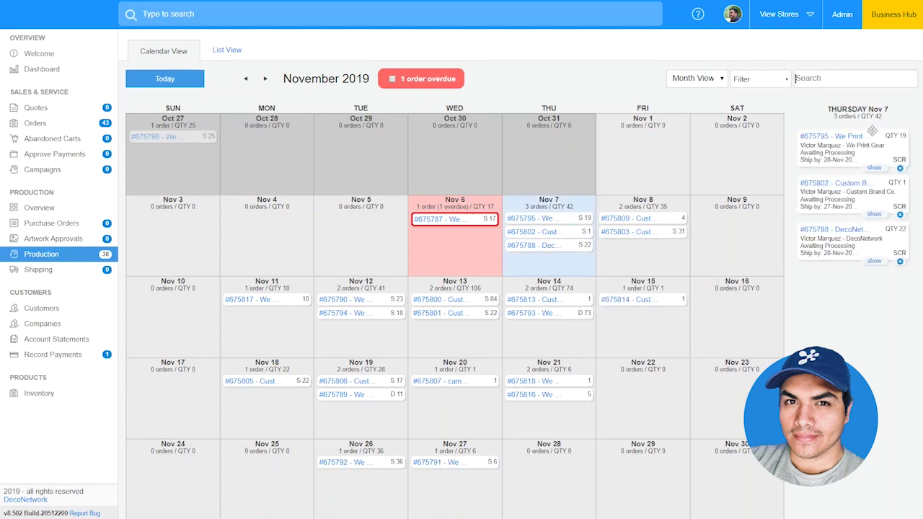
pyautogui.click(875, 261)
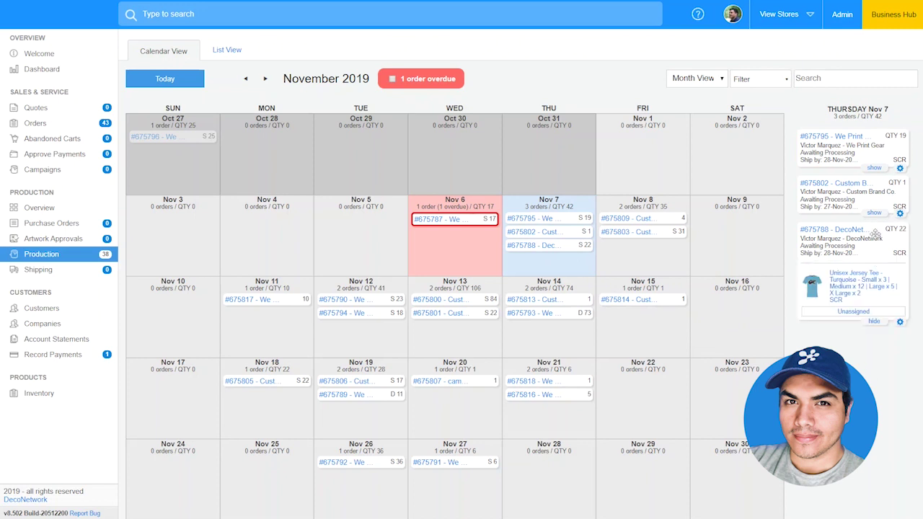
pyautogui.click(875, 214)
pyautogui.click(875, 168)
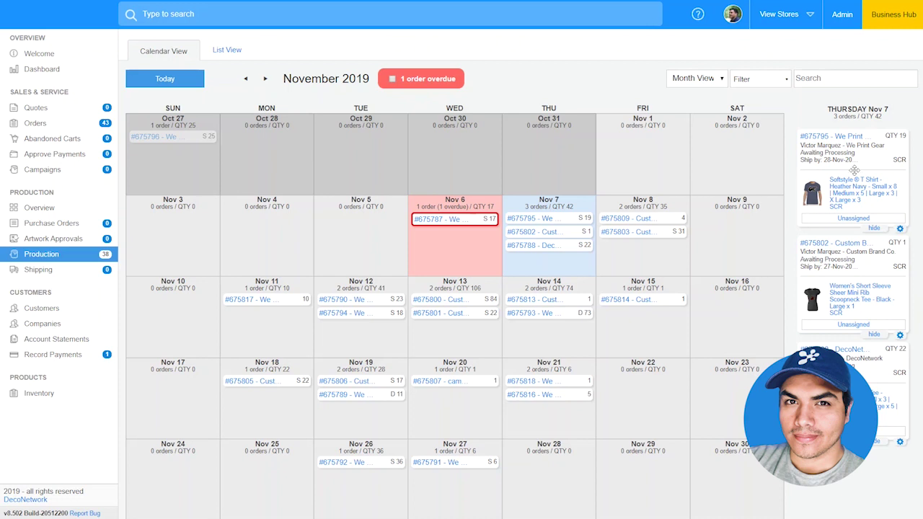
# - Assign the first Nov 7 order to a production team member
pyautogui.click(853, 220)
pyautogui.click(820, 275)
pyautogui.click(870, 328)
# - Cancel rescheduling the second Nov 7 job and open the assigned order's details
pyautogui.click(899, 336)
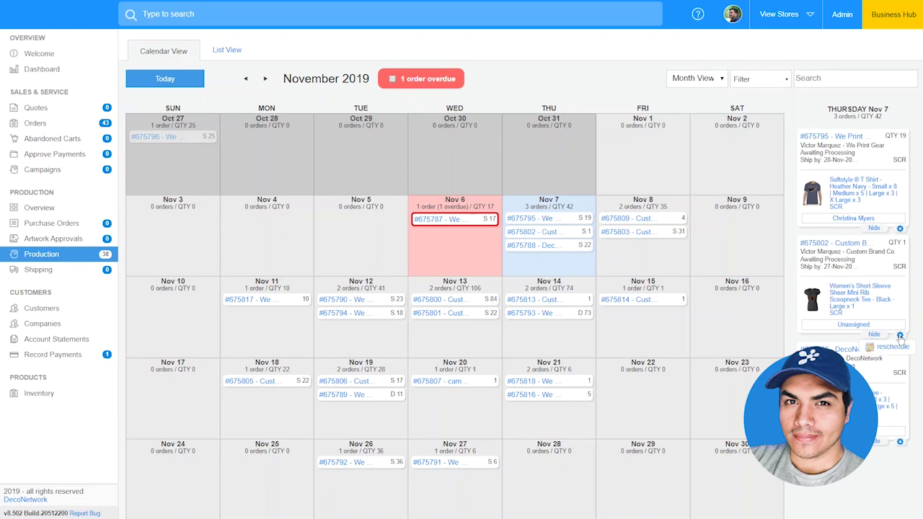
pyautogui.click(897, 348)
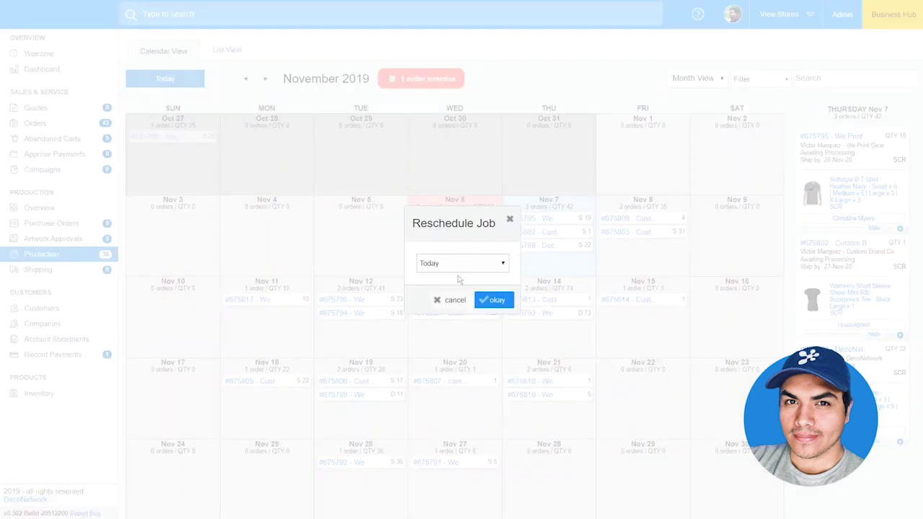
pyautogui.click(455, 300)
pyautogui.moveTo(454, 301)
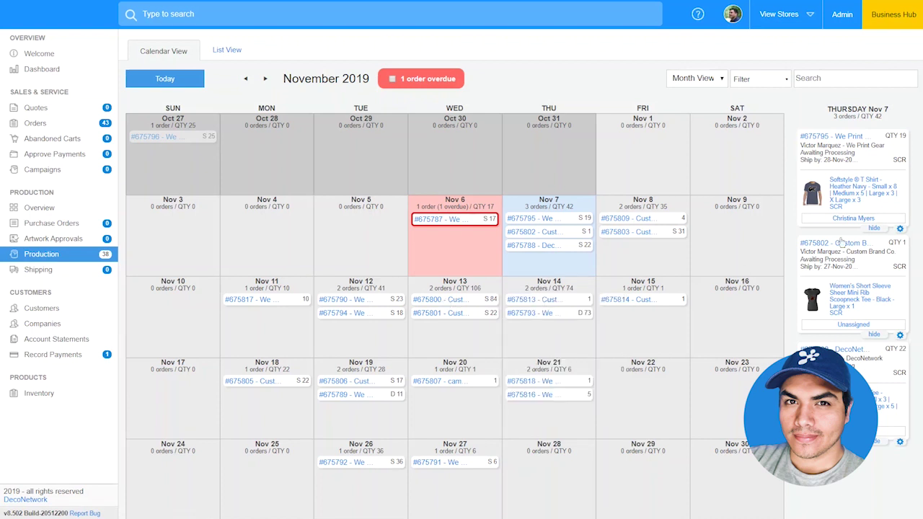
pyautogui.click(859, 193)
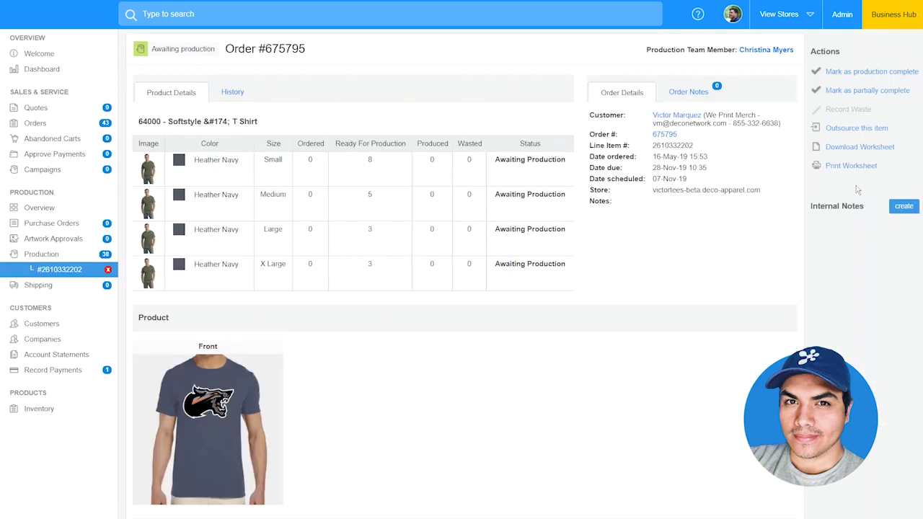
# - Scroll through the Heather Navy Softstyle T-shirt job's order page
pyautogui.scroll(-3, 857, 189)
pyautogui.scroll(3, 857, 189)
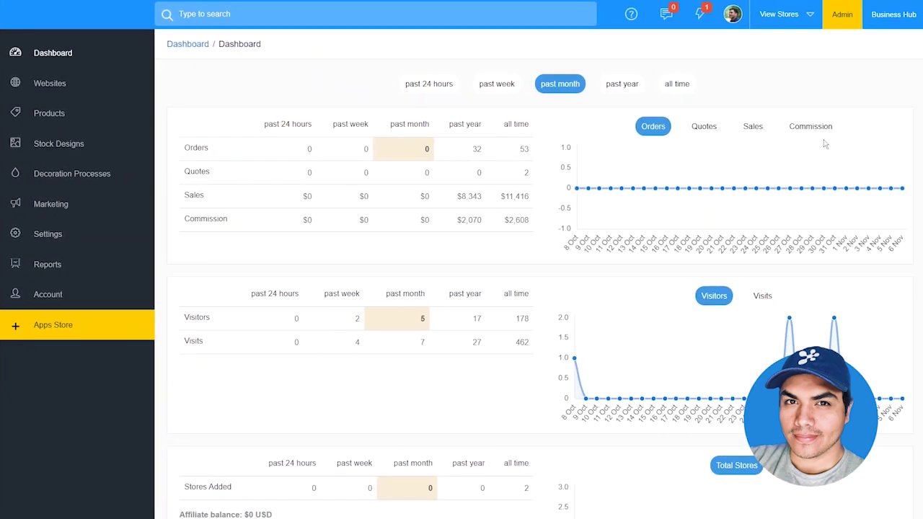
# - Open Quote, Order and Invoice Settings under Production & Order Settings and scroll through them
pyautogui.click(98, 241)
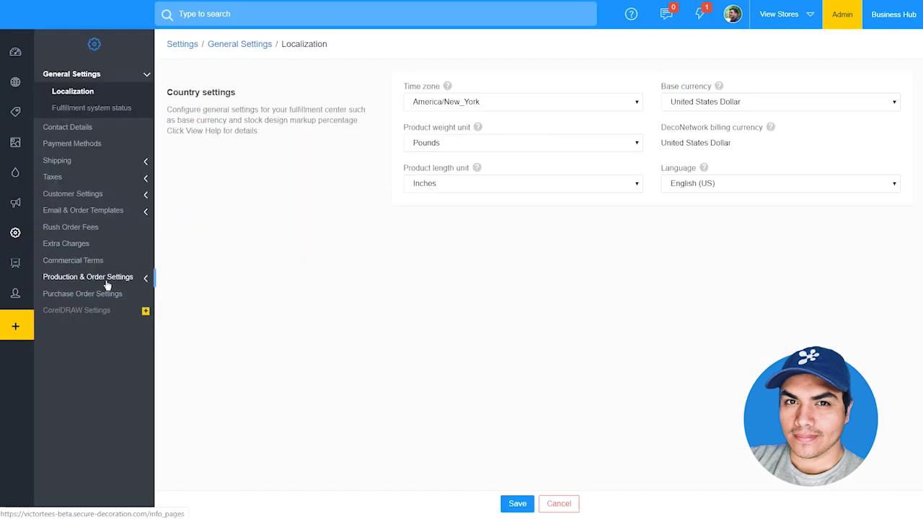
pyautogui.click(107, 275)
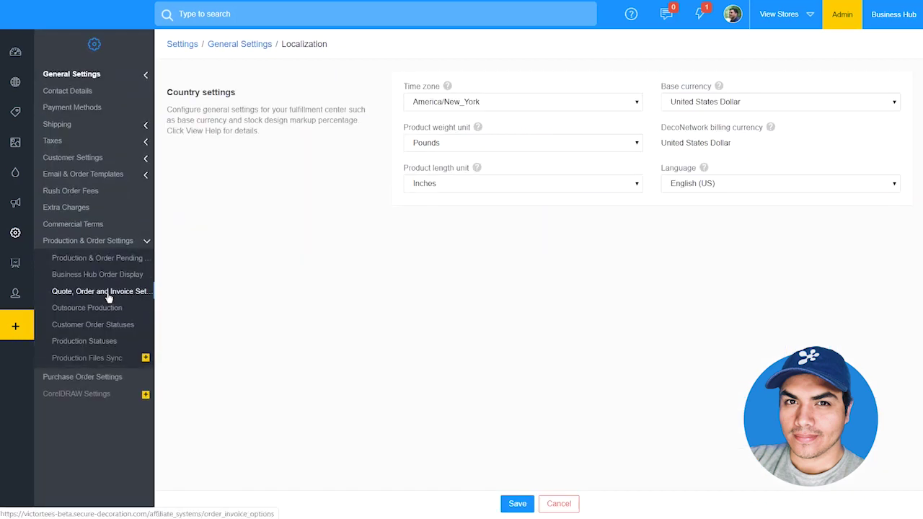
pyautogui.click(108, 296)
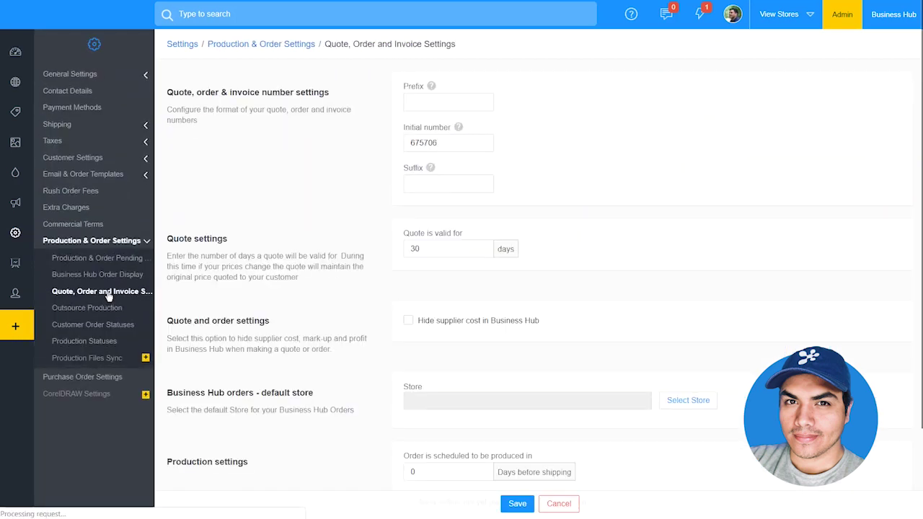
pyautogui.scroll(-3, 557, 261)
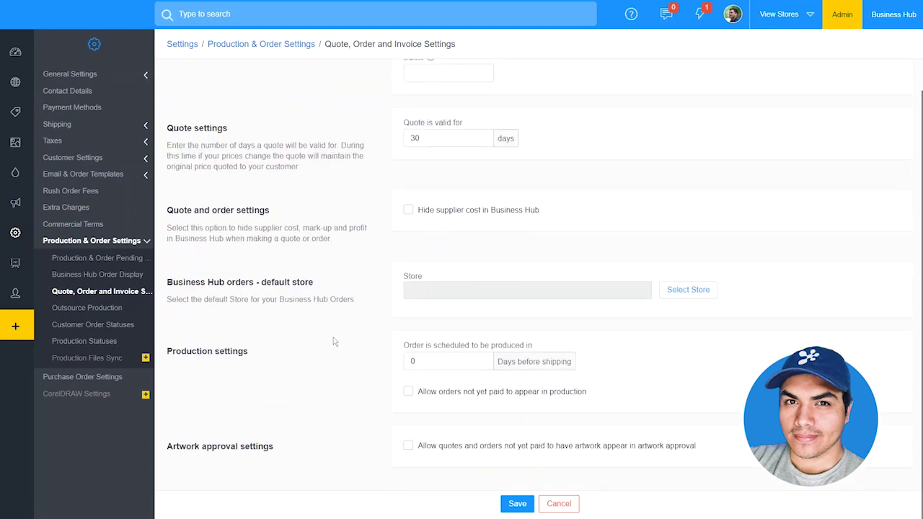